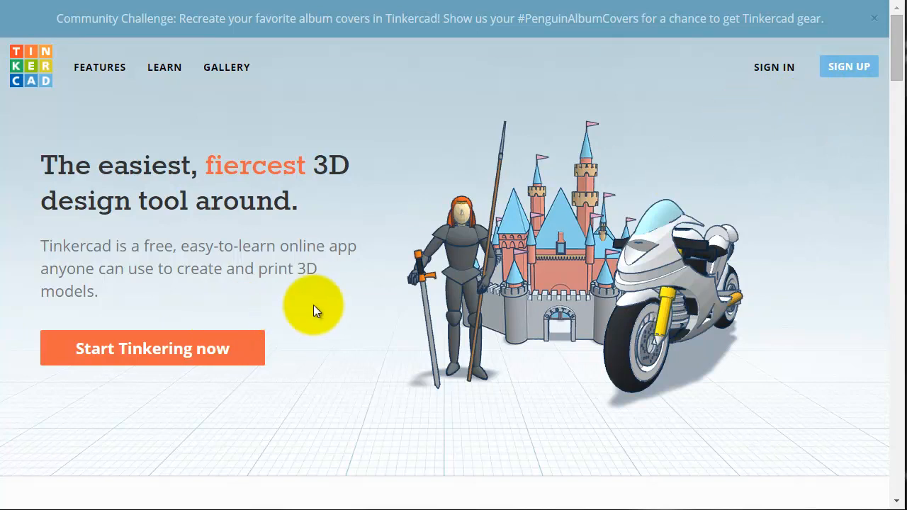
click(189, 349)
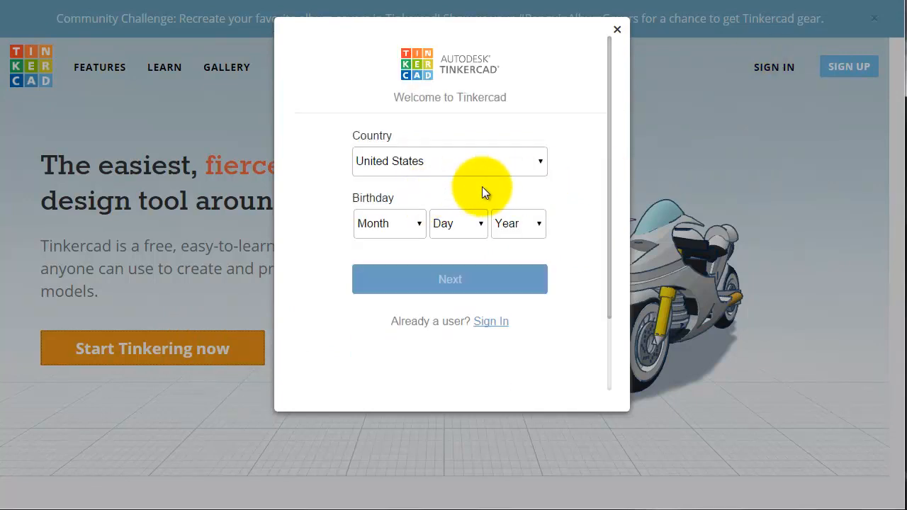
click(501, 162)
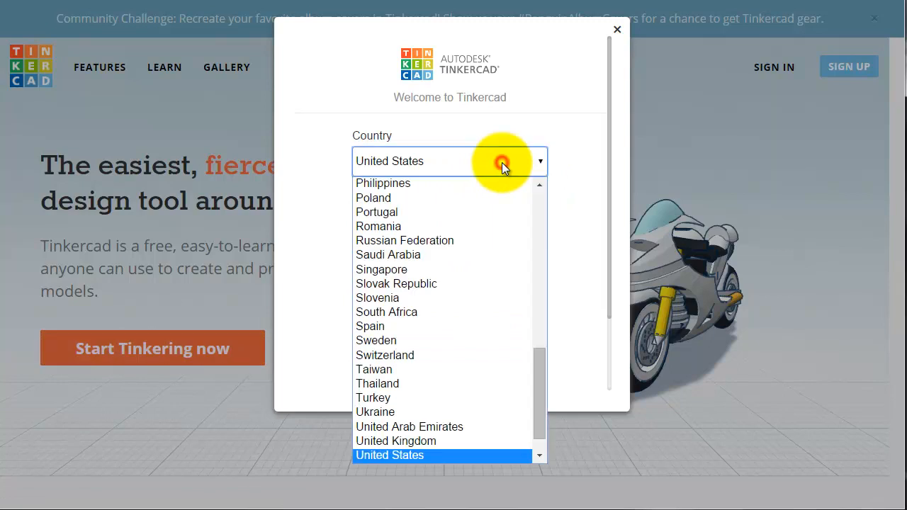
click(387, 328)
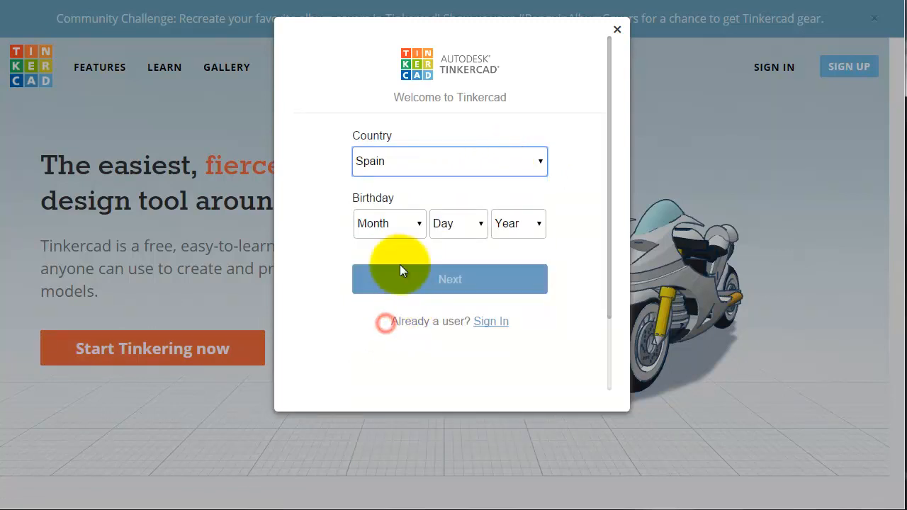
click(415, 226)
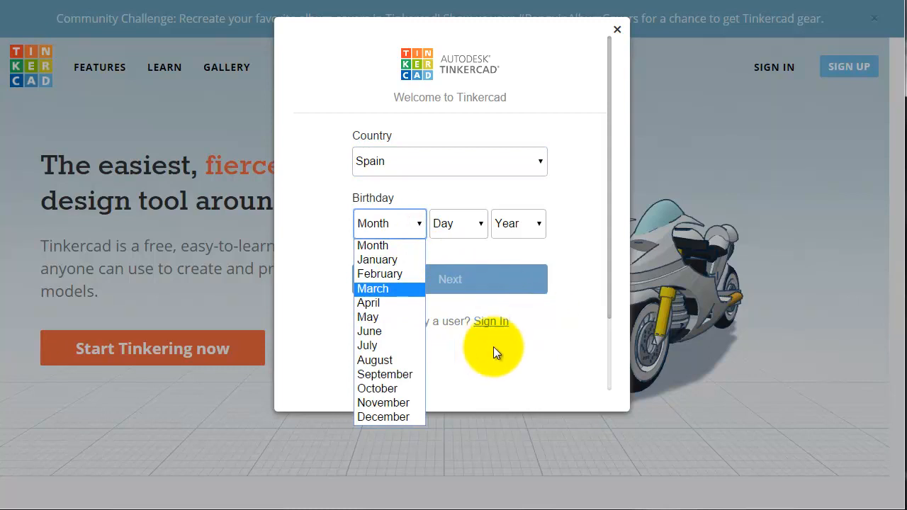
click(531, 347)
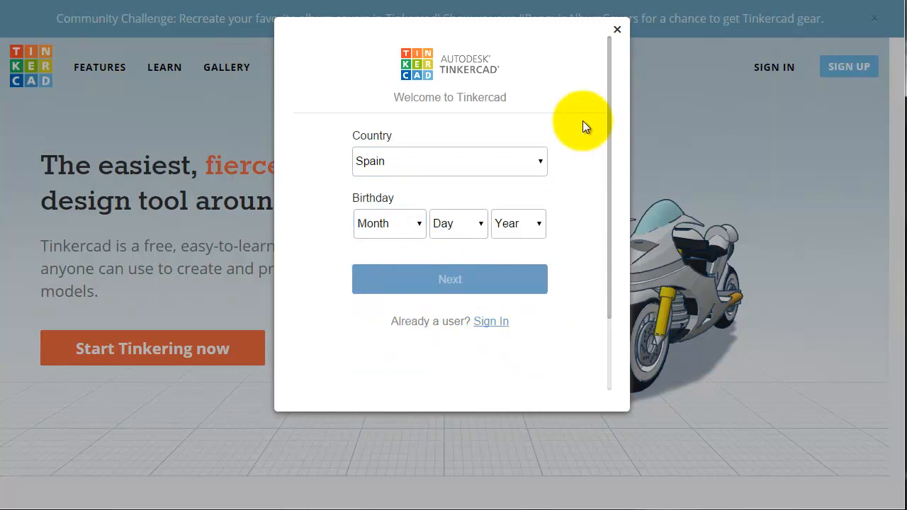
click(617, 29)
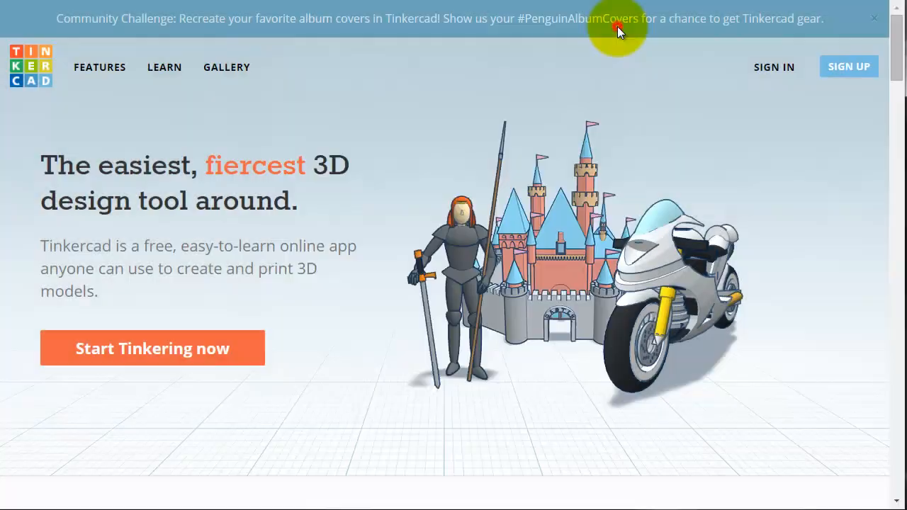
- Sign in to the existing account with the username or email and the account password
click(771, 70)
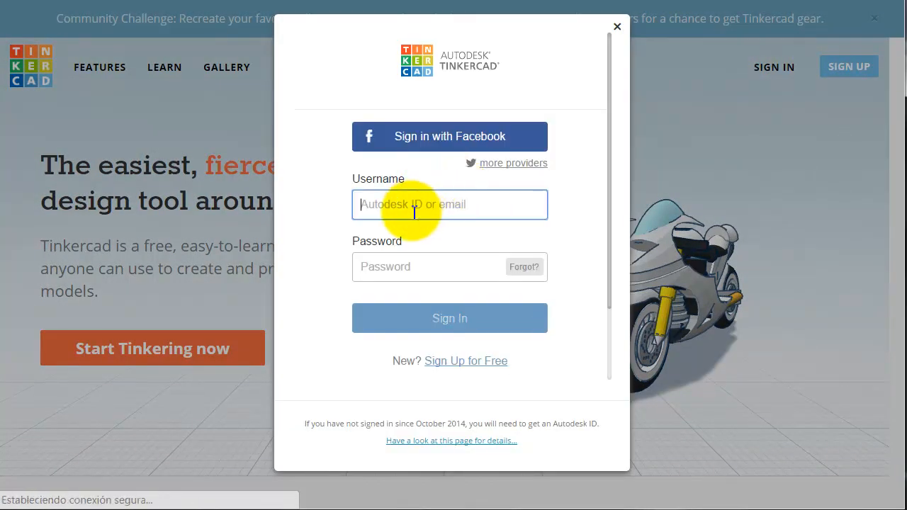
text(...)
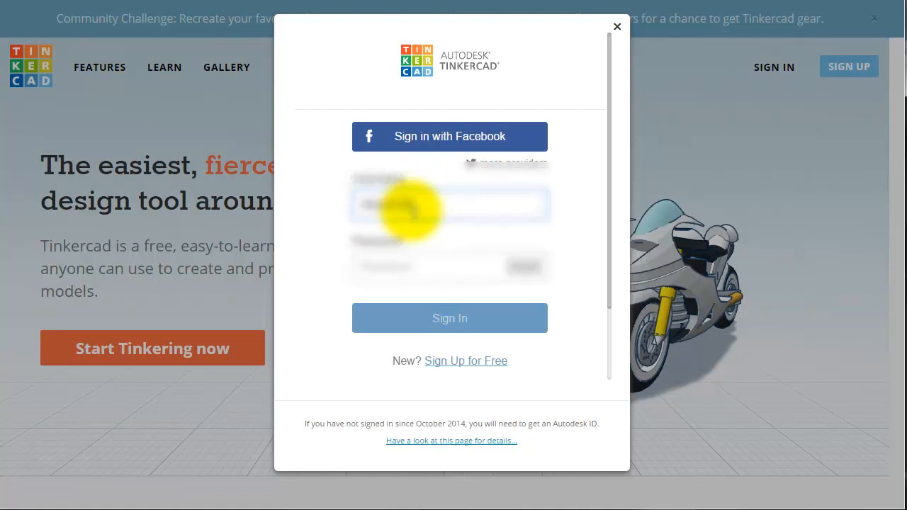
text(...)
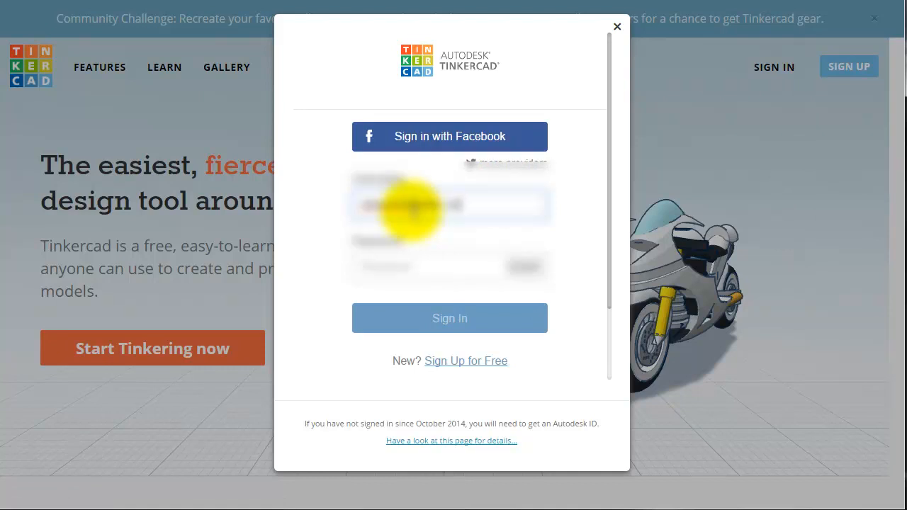
click(389, 268)
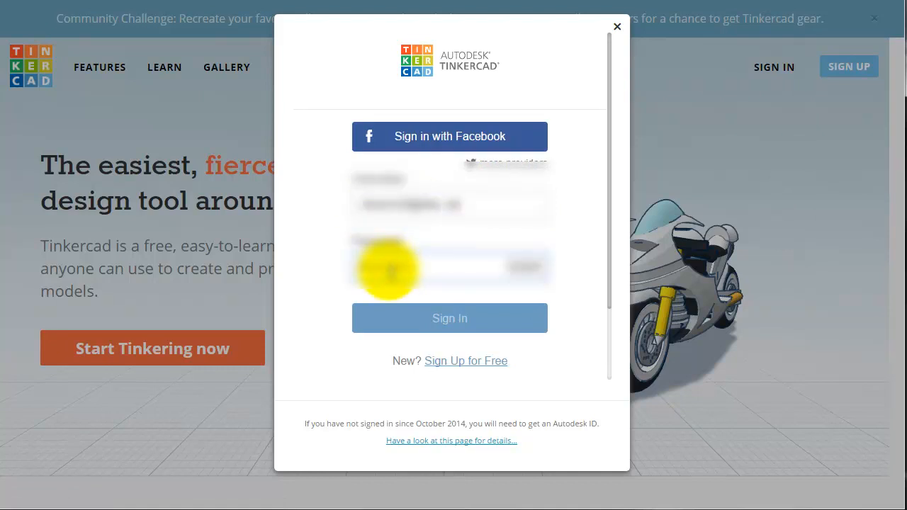
key(Return)
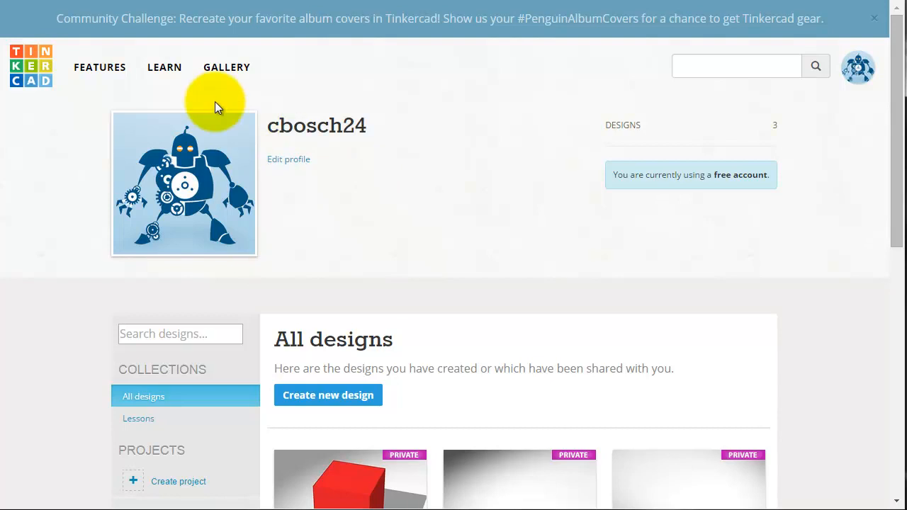
- Examine the Features page, including the sections on shapes, grouping, and 2D and 3D import
click(117, 76)
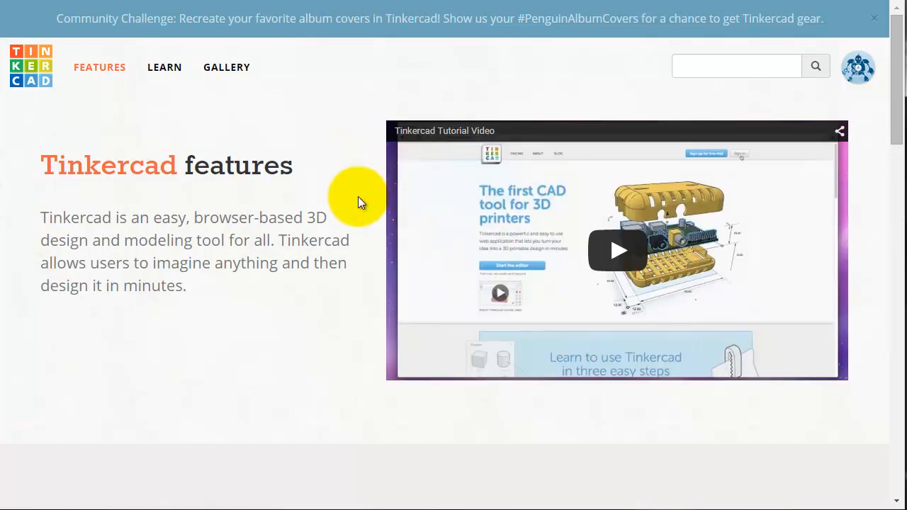
scroll(299, 234, down, 3)
scroll(298, 236, down, 5)
scroll(298, 230, down, 1)
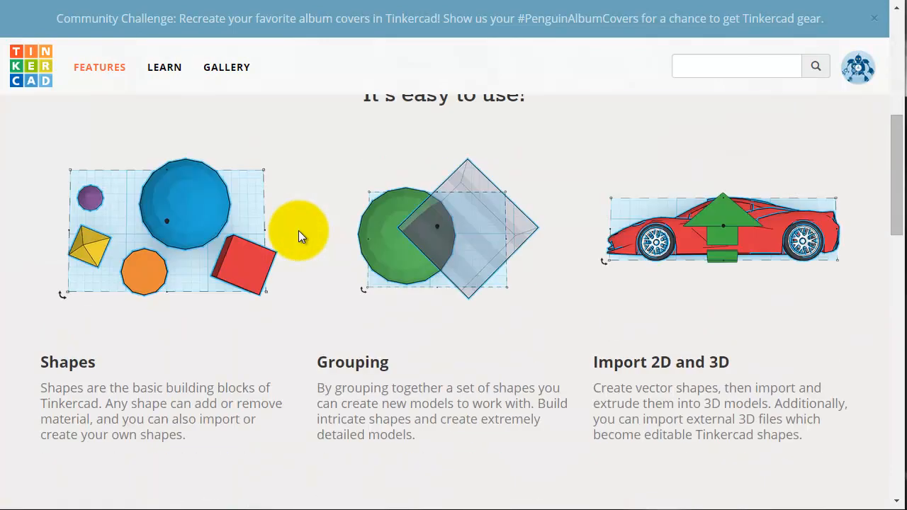
scroll(394, 274, down, 2)
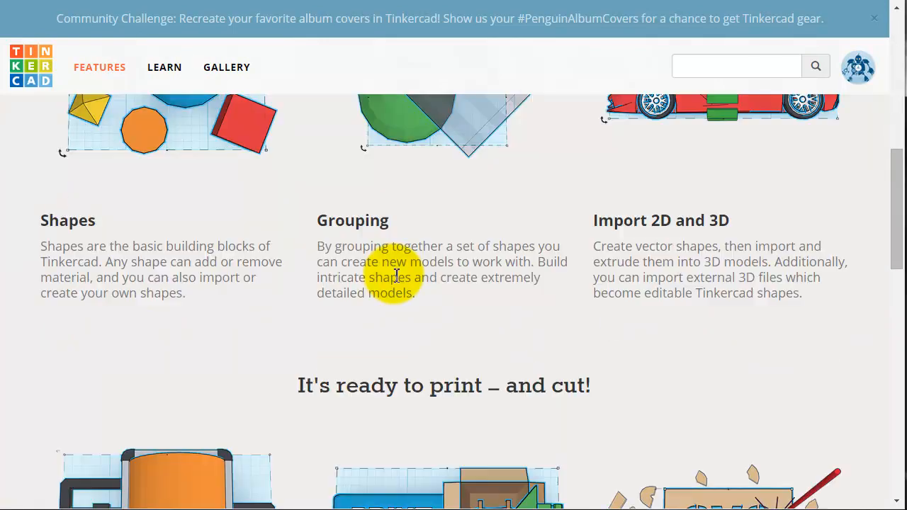
scroll(396, 277, up, 10)
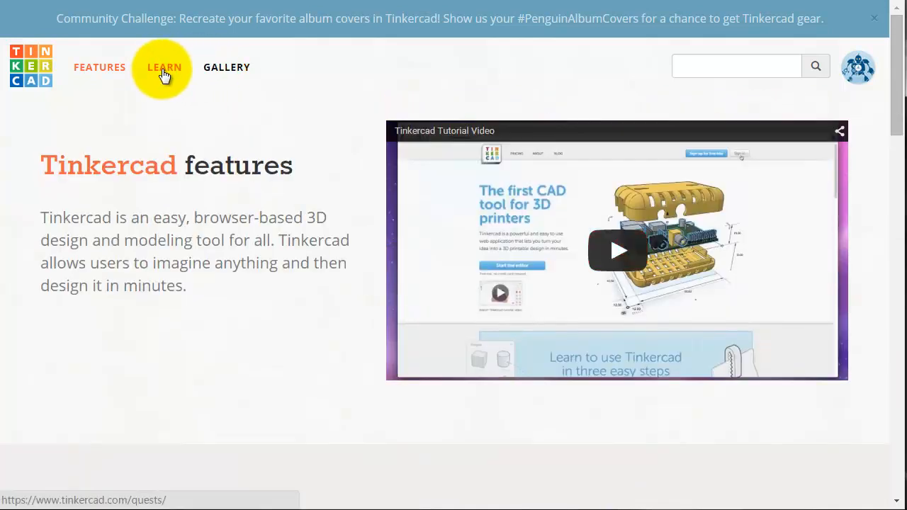
- Browse the shared community models under Hot Now in the 3D Design Gallery
click(223, 71)
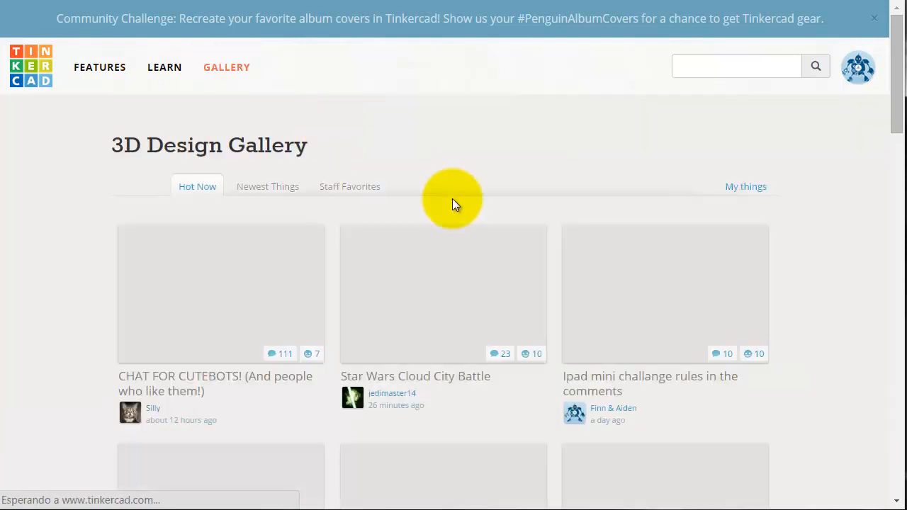
scroll(851, 279, down, 2)
scroll(851, 279, down, 3)
scroll(852, 279, down, 6)
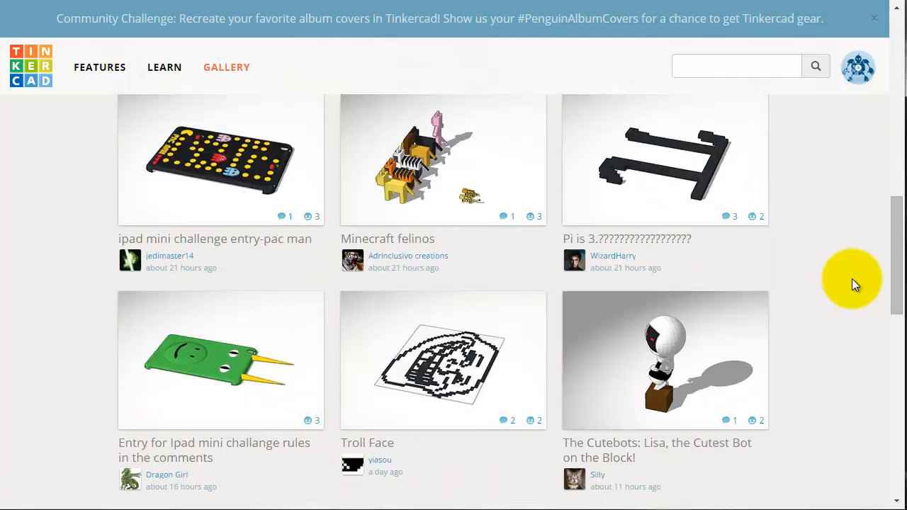
scroll(852, 279, down, 7)
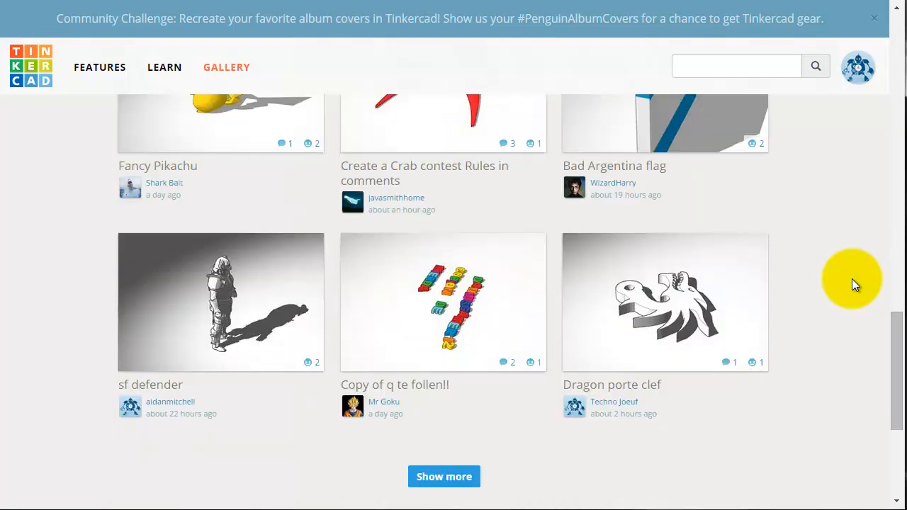
scroll(851, 279, down, 2)
scroll(851, 279, up, 8)
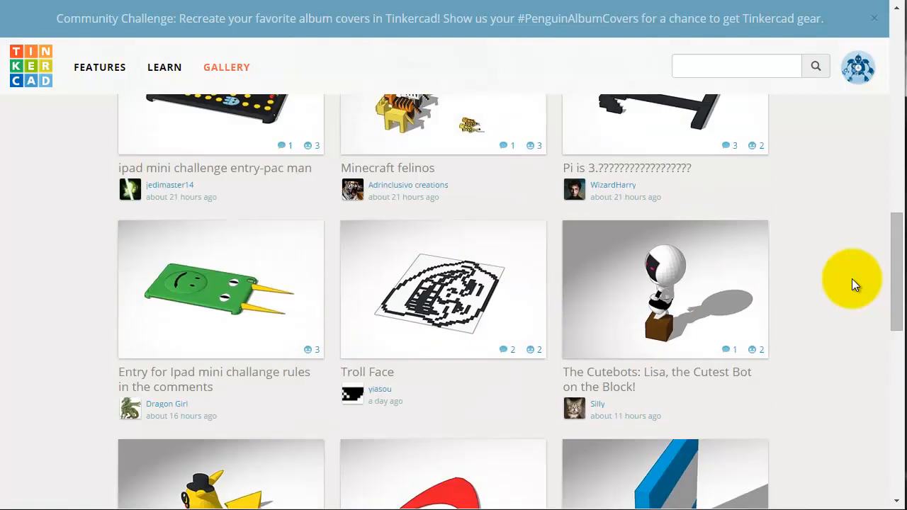
scroll(852, 278, up, 8)
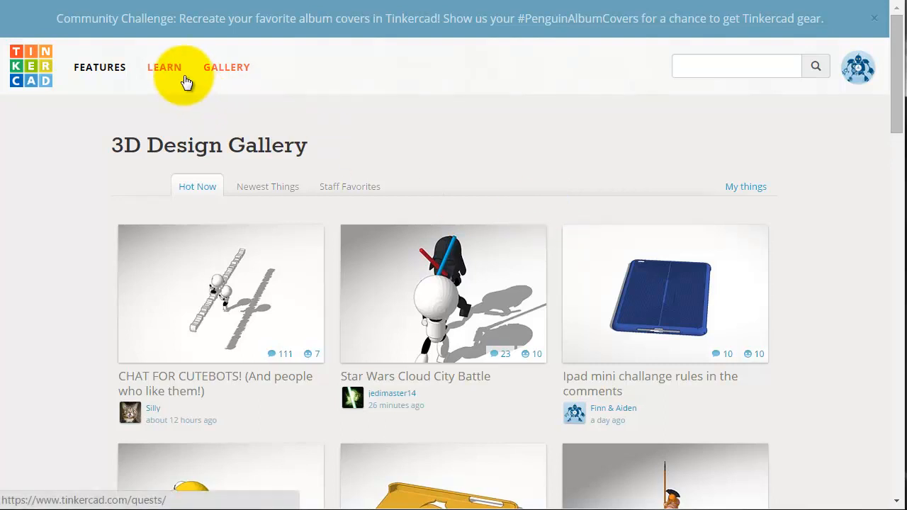
- Look through the step-by-step lessons on the Learn page, down to the Basics section
click(164, 65)
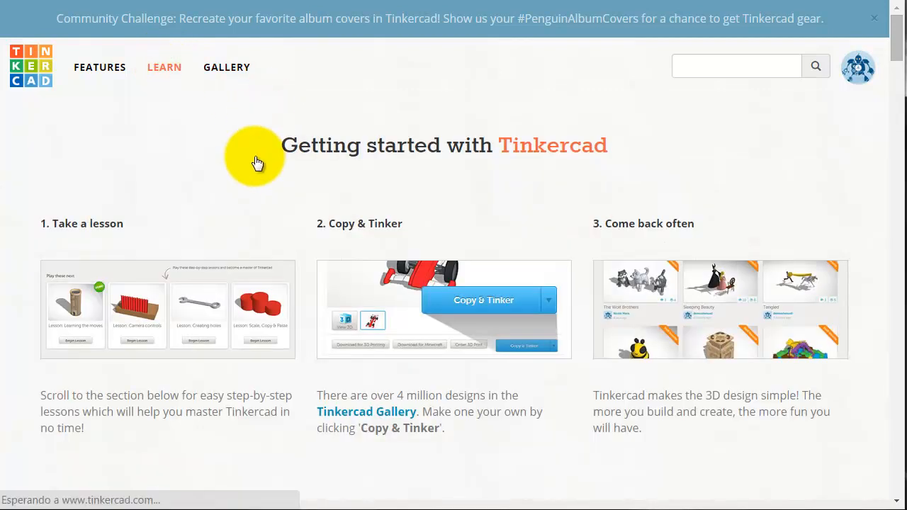
scroll(257, 162, down, 4)
scroll(355, 194, down, 2)
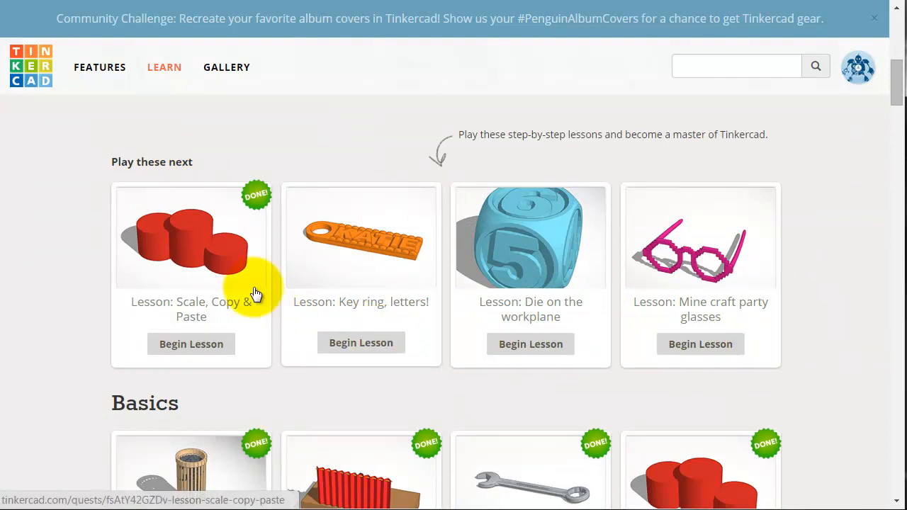
scroll(253, 295, down, 2)
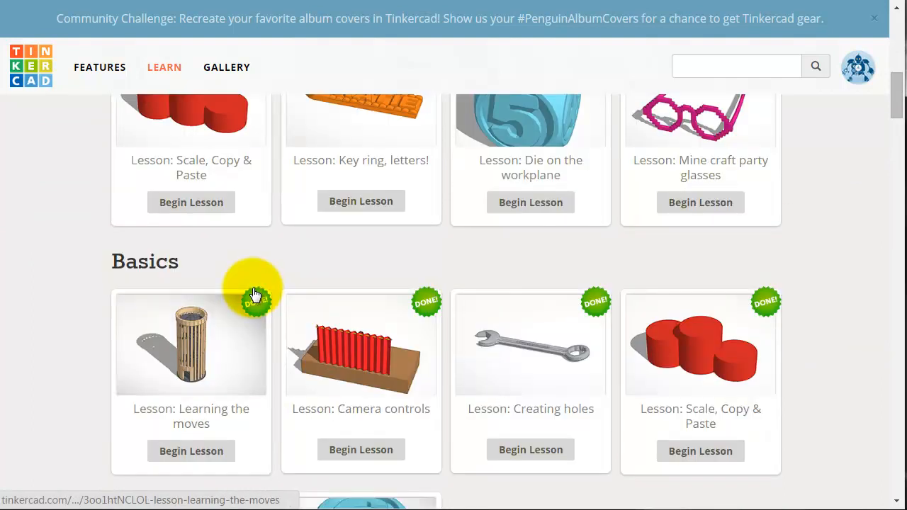
double_click(113, 261)
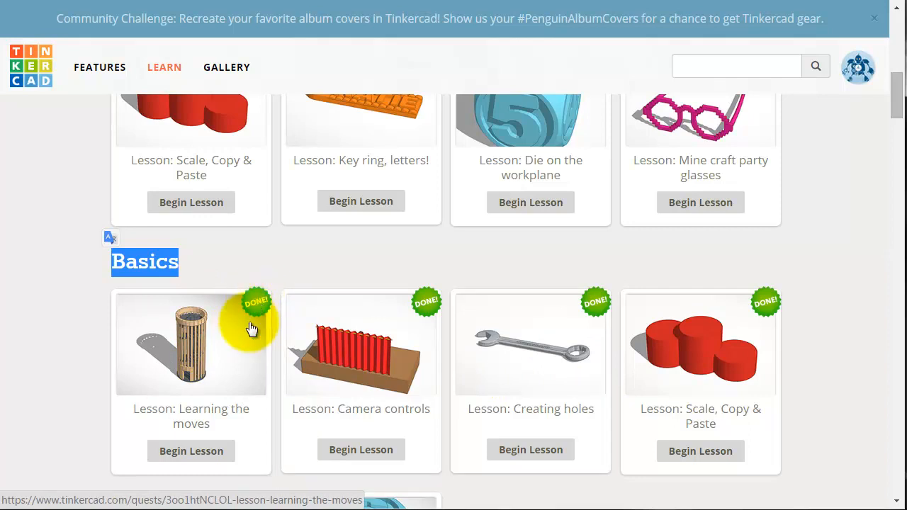
scroll(253, 326, down, 1)
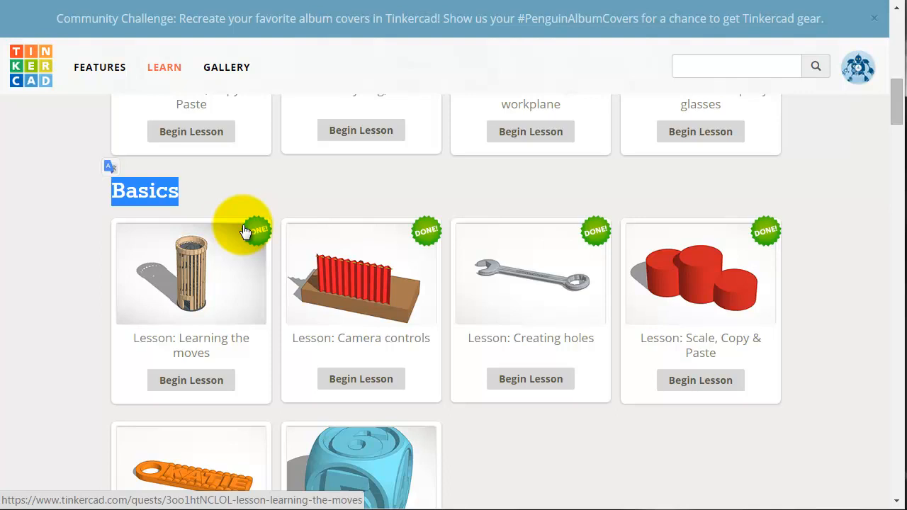
scroll(253, 237, down, 1)
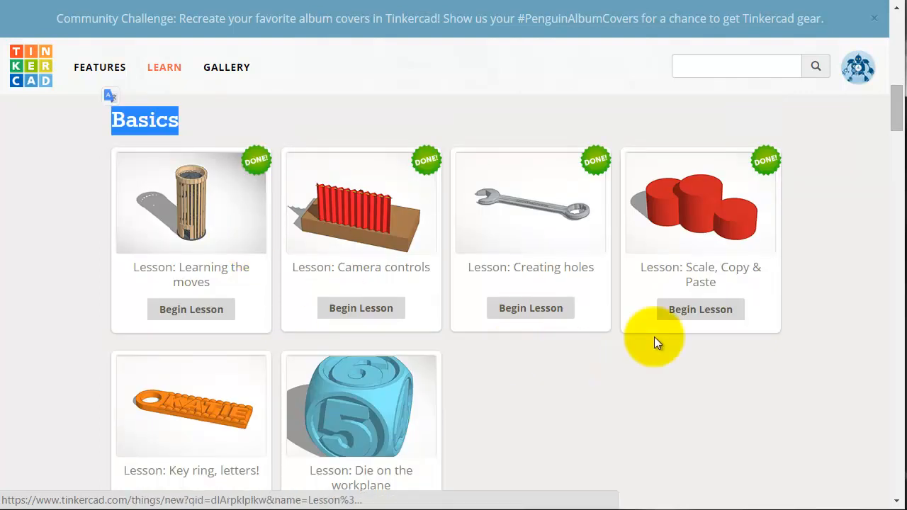
- Begin the "Learning the moves" lesson and move the light brown construction onto the orange outline around the spiral staircase
click(175, 309)
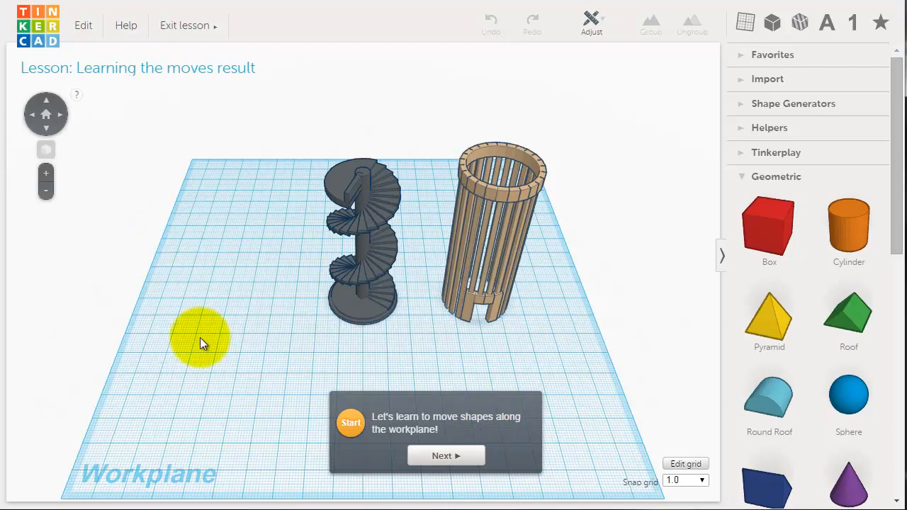
click(457, 461)
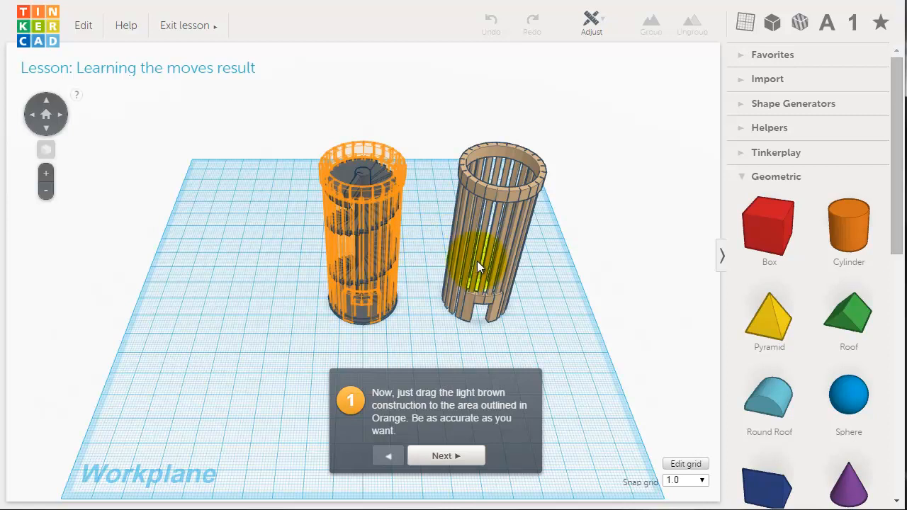
drag(477, 261, 348, 264)
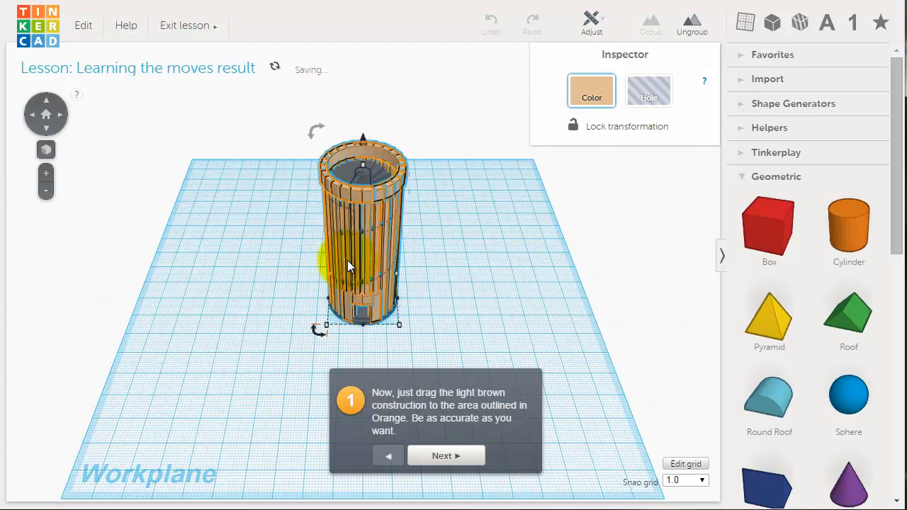
- Complete the "Learning the moves" lesson, dismiss the next-lesson offer and exit to the dashboard
click(444, 455)
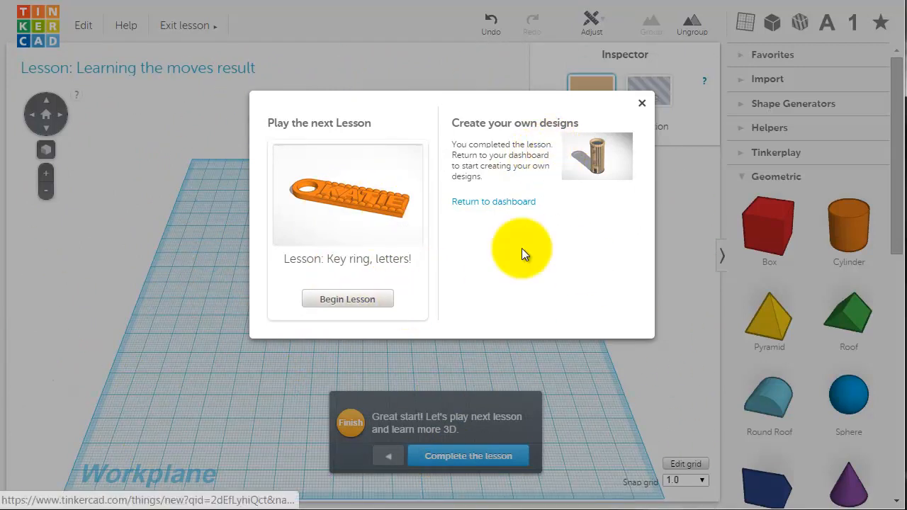
click(640, 104)
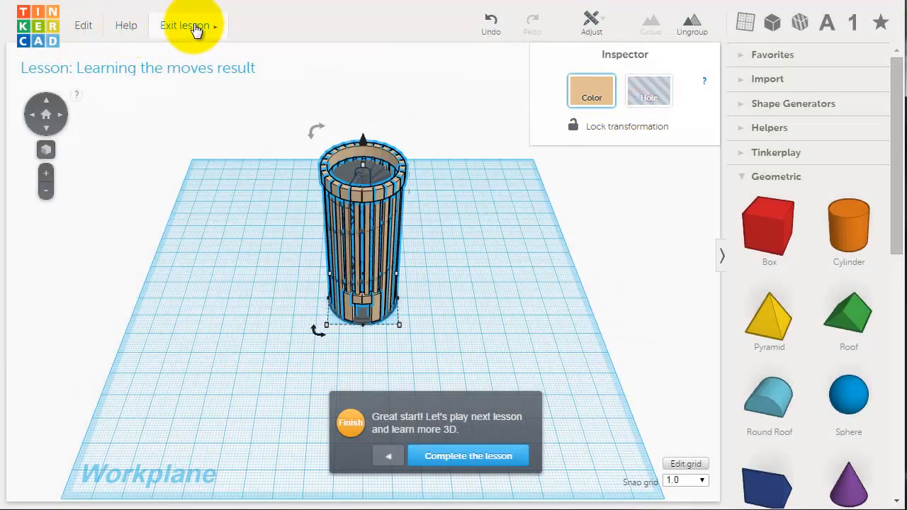
click(187, 27)
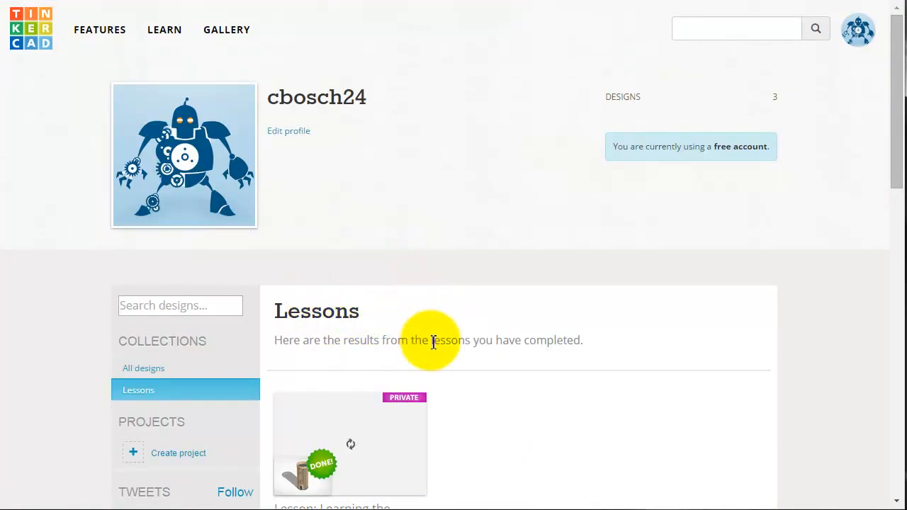
- Check the saved "Learning the moves" result in the completed lessons collection
scroll(440, 318, down, 1)
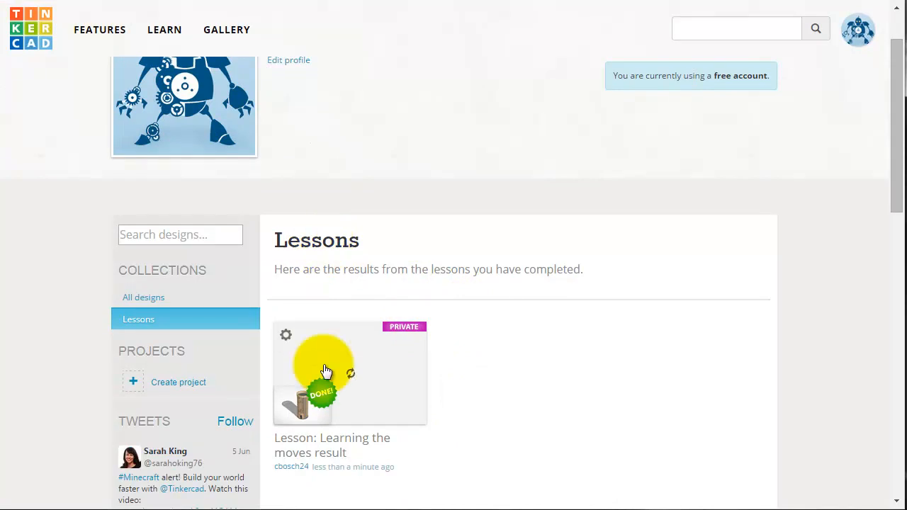
scroll(509, 310, down, 1)
scroll(504, 312, down, 1)
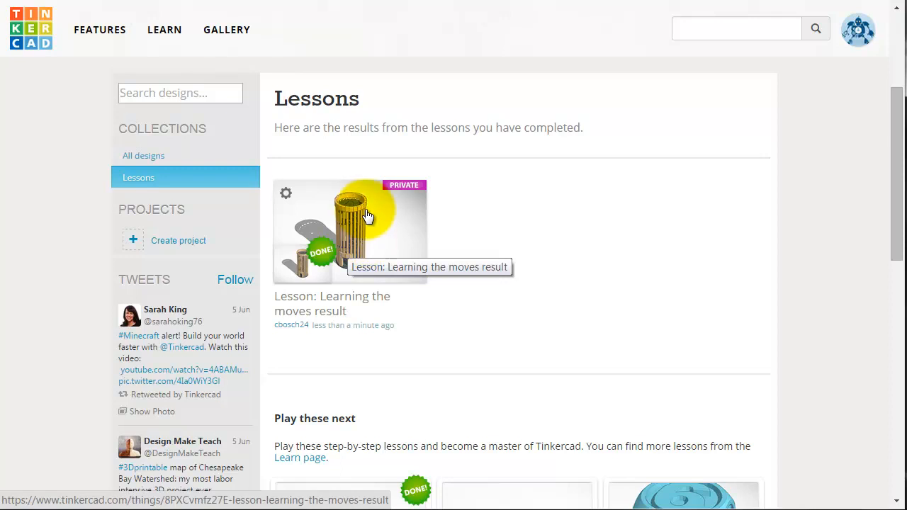
- Return to the Learn page, begin the "Camera controls" lesson from the Basics section and proceed to its first instruction
click(176, 30)
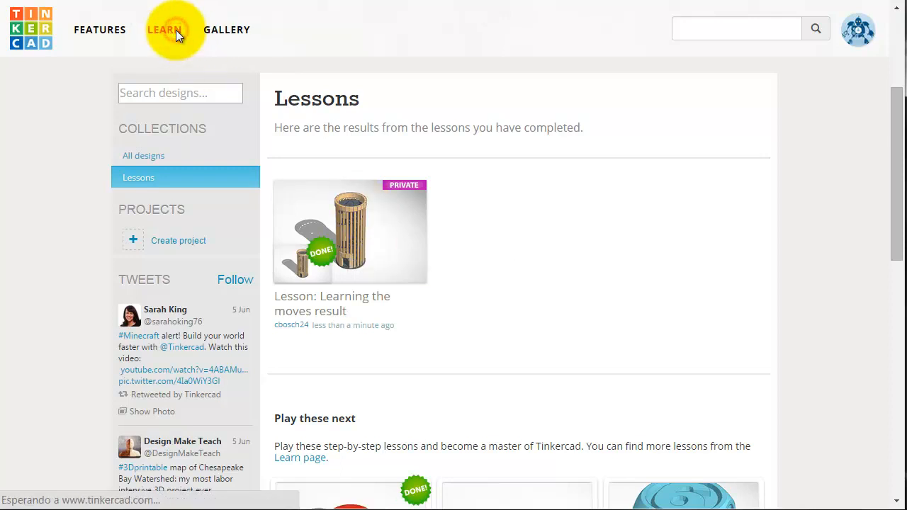
scroll(387, 234, down, 8)
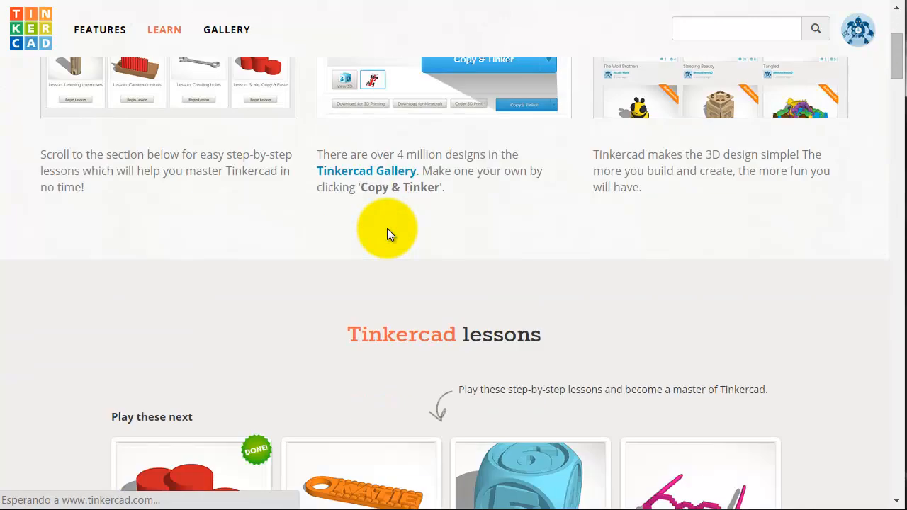
scroll(387, 228, down, 2)
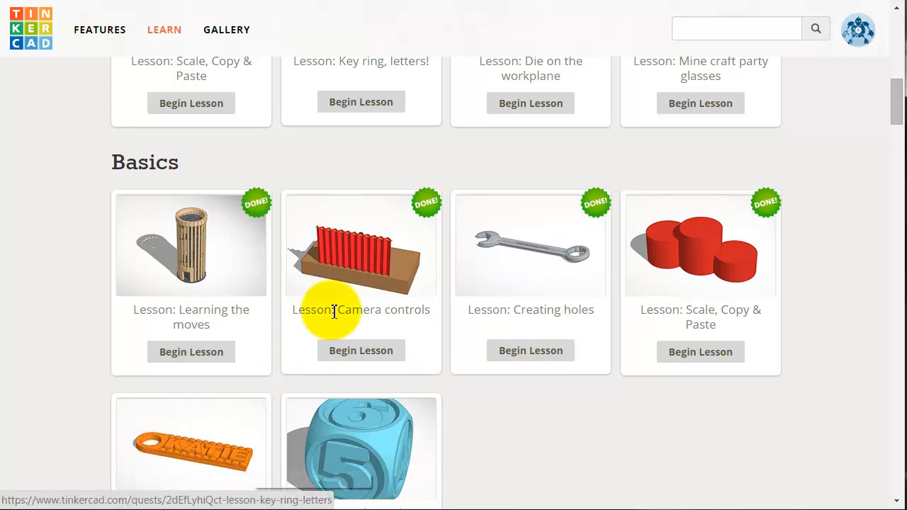
click(353, 358)
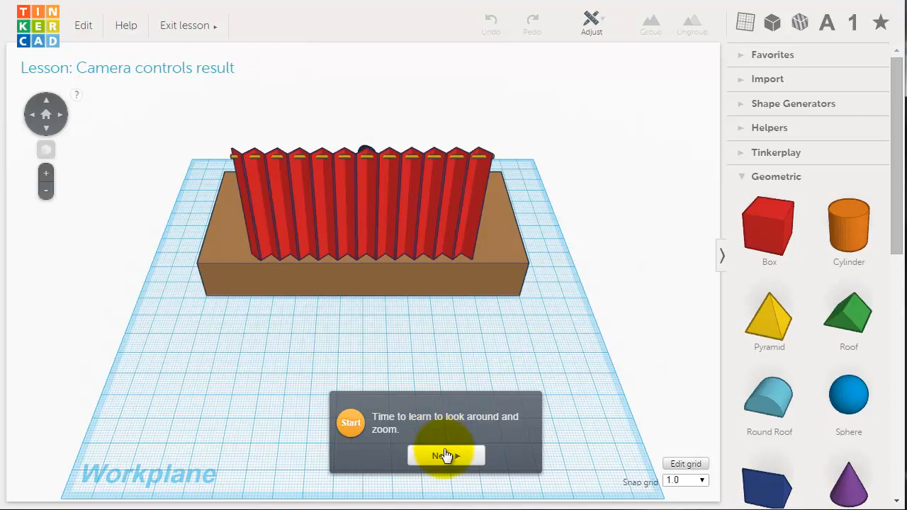
click(445, 454)
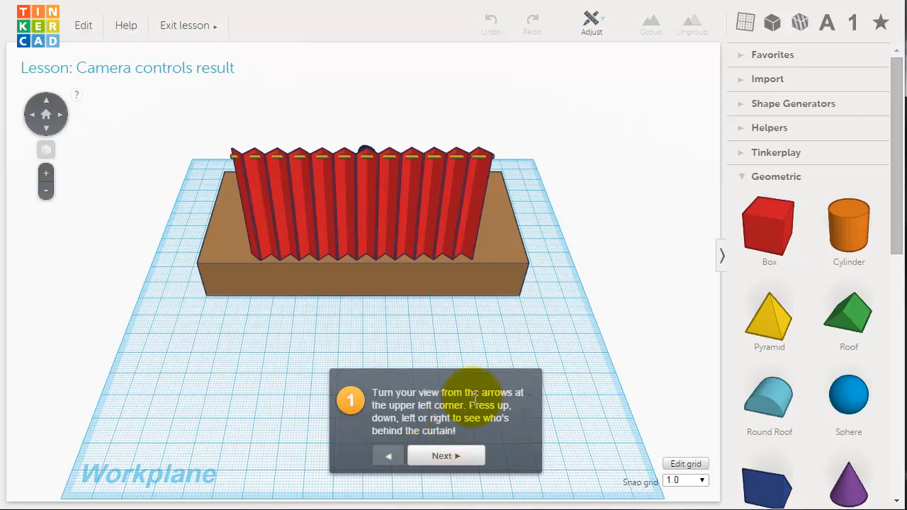
- Turn the view sideways, up and down to see behind the red curtain, and advance to lesson instruction 2
click(60, 115)
click(60, 115)
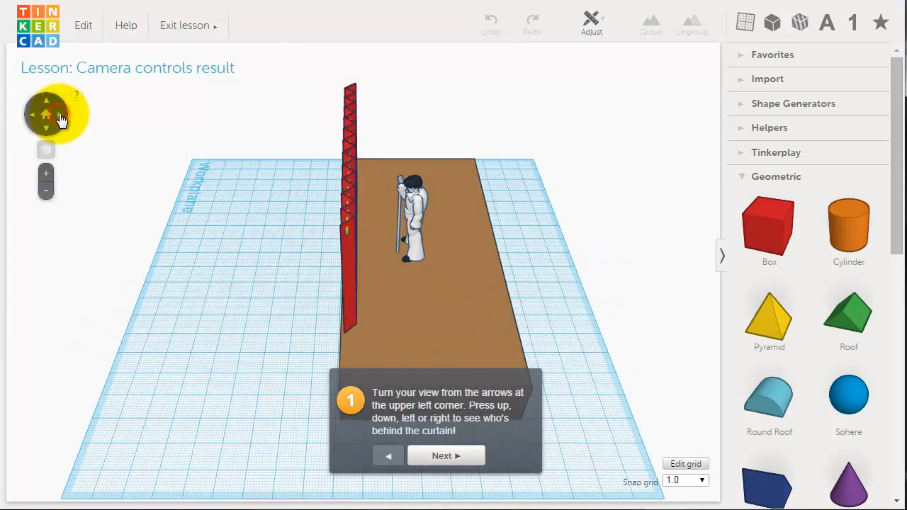
click(32, 115)
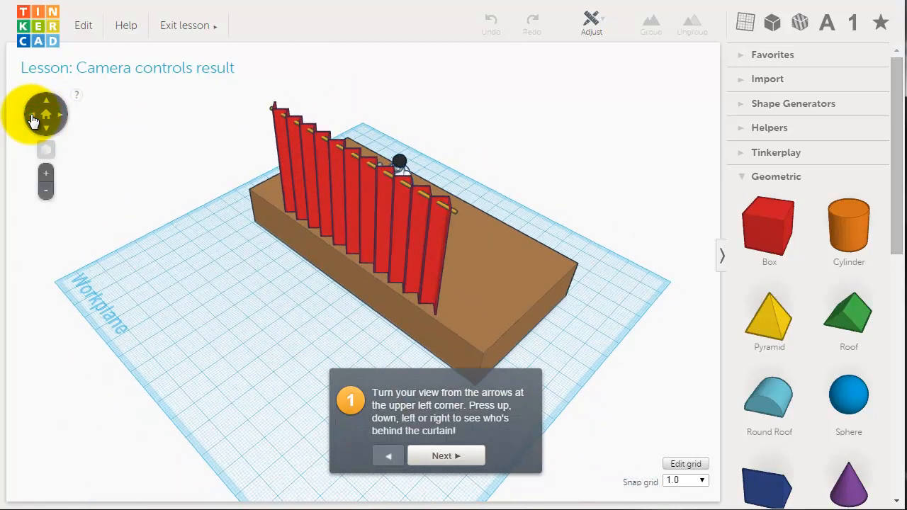
click(32, 115)
click(32, 116)
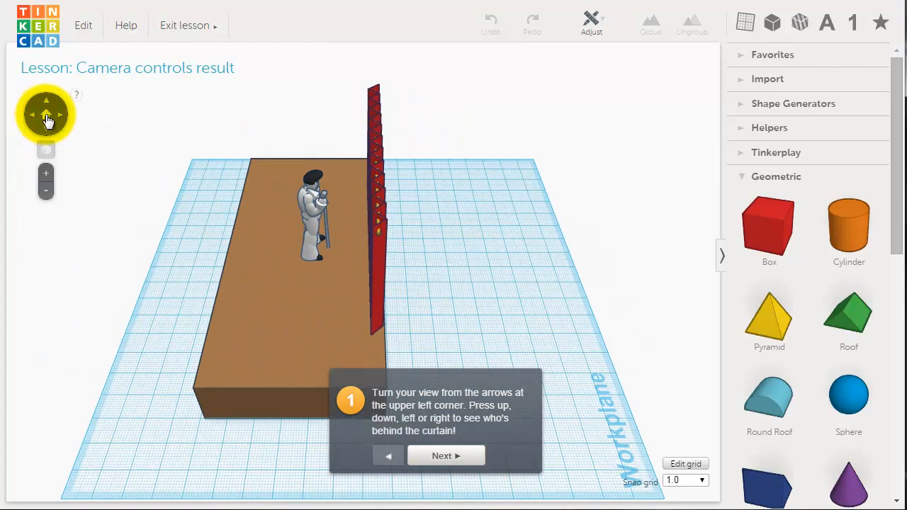
click(60, 117)
click(47, 102)
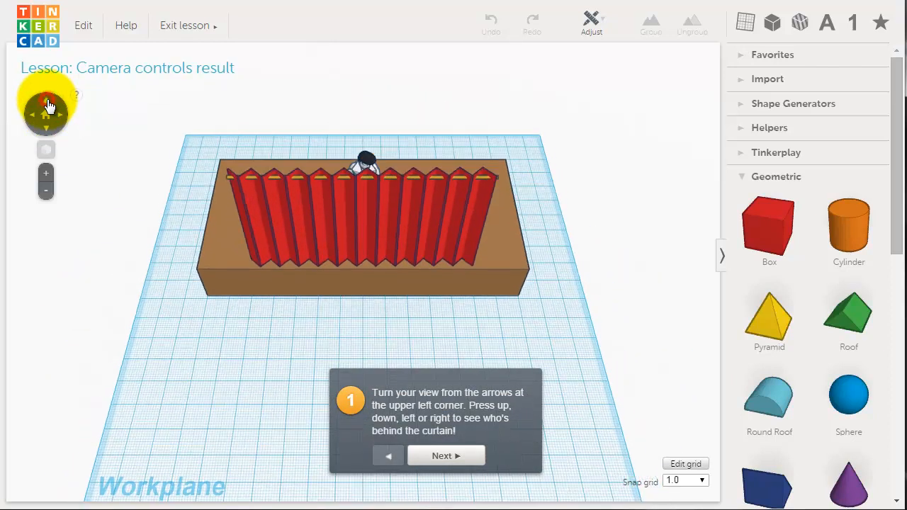
click(46, 129)
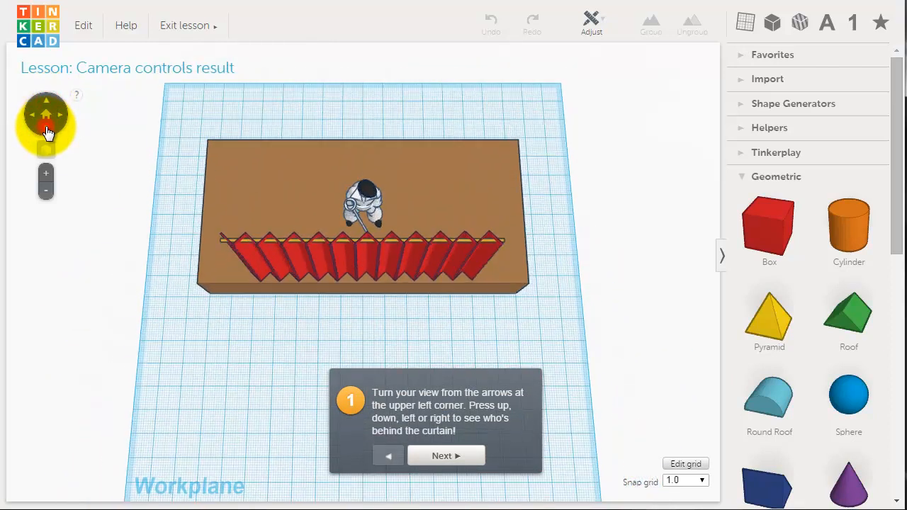
click(46, 105)
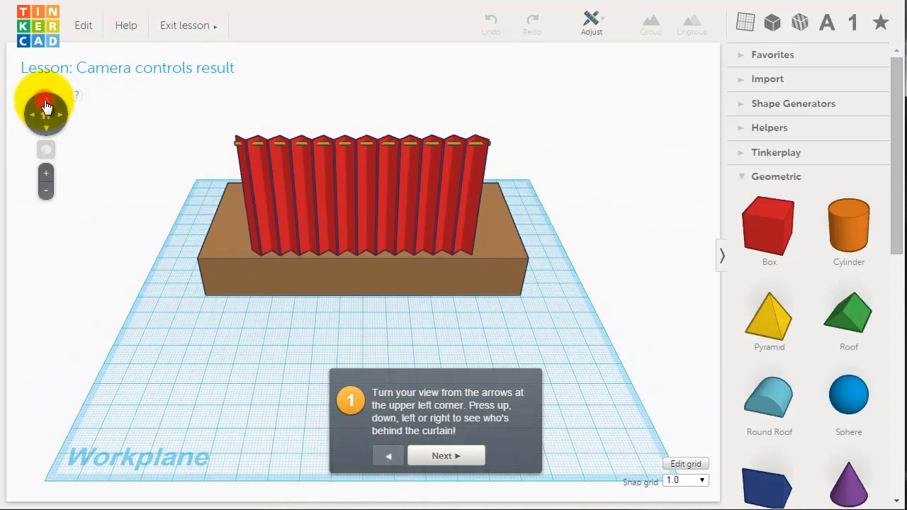
click(446, 460)
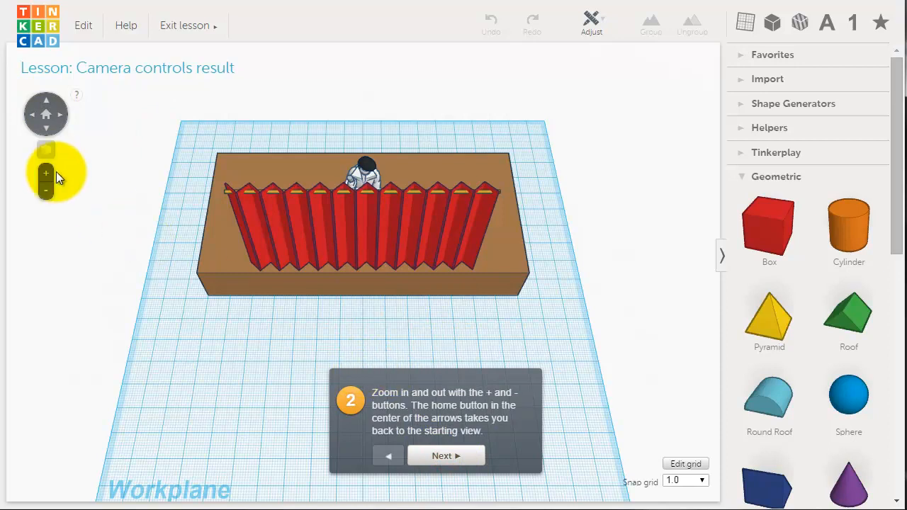
- Zoom in and out on the stage, restore the starting view and advance to lesson instruction 3
drag(47, 180, 47, 163)
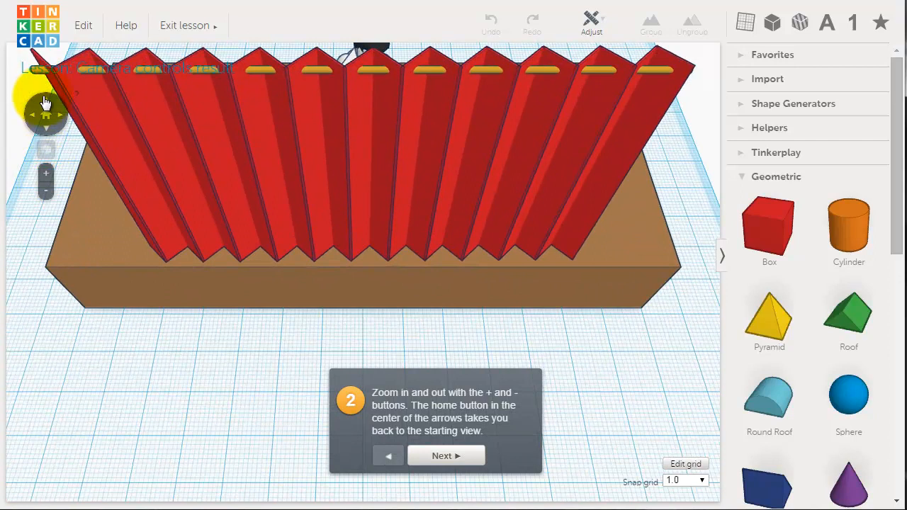
click(45, 102)
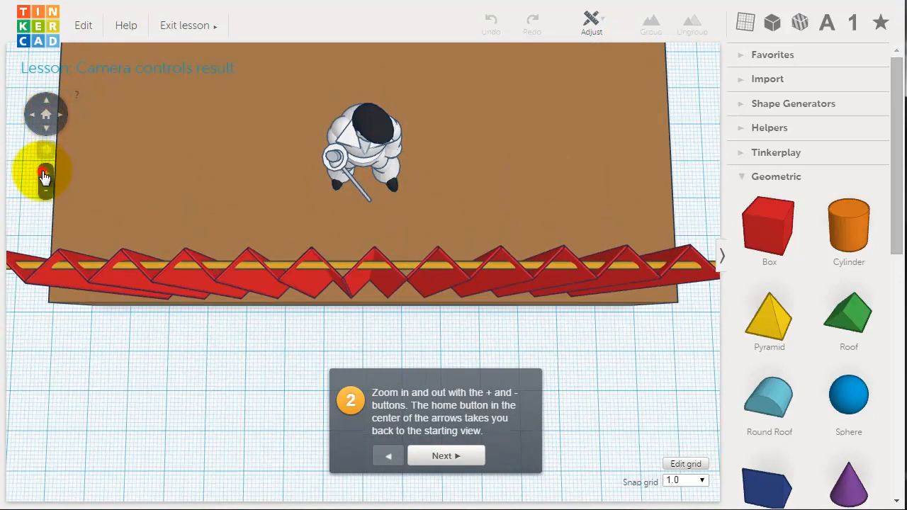
click(44, 176)
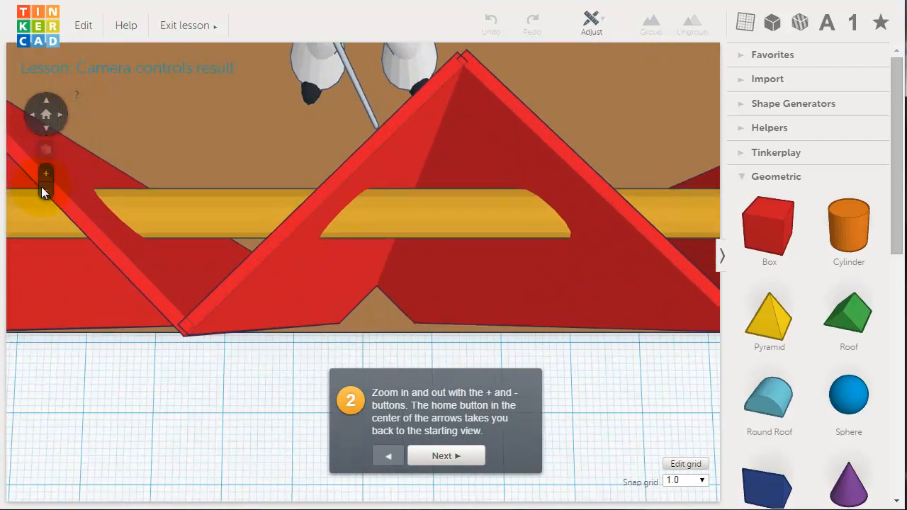
click(47, 190)
click(465, 360)
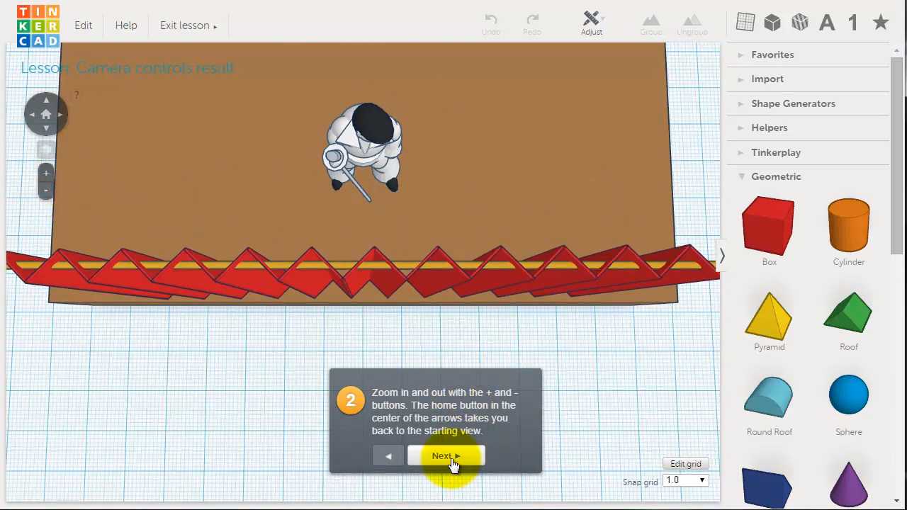
click(46, 114)
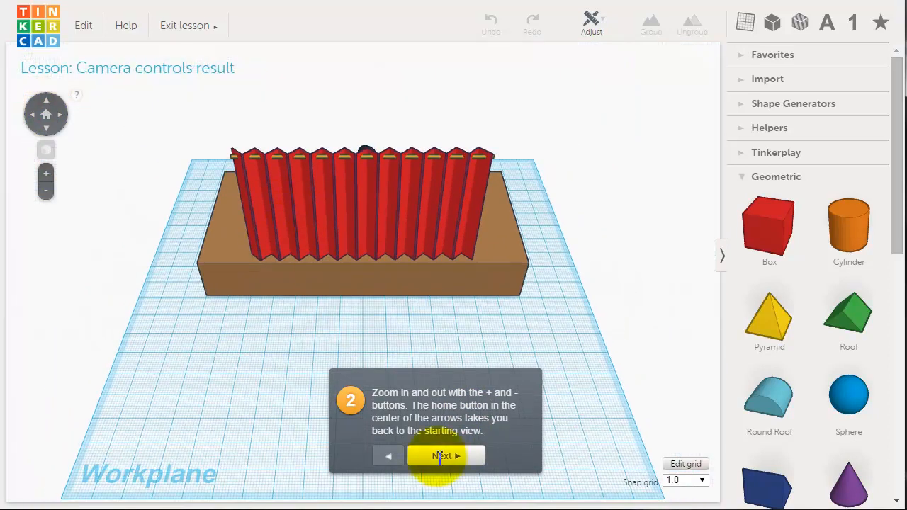
click(457, 457)
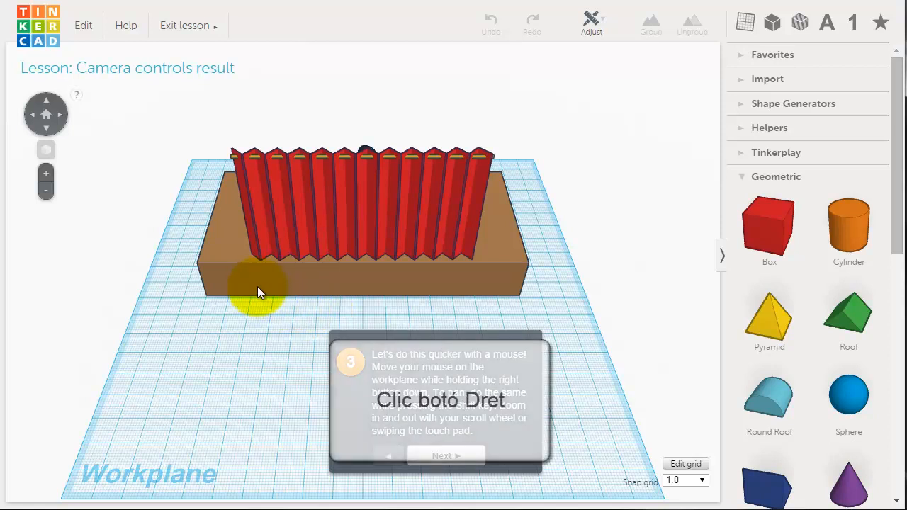
- Practise orbiting, panning and zooming around the stage and the figure behind the curtain, and advance to the lesson's finish
right_drag(258, 287, 258, 265)
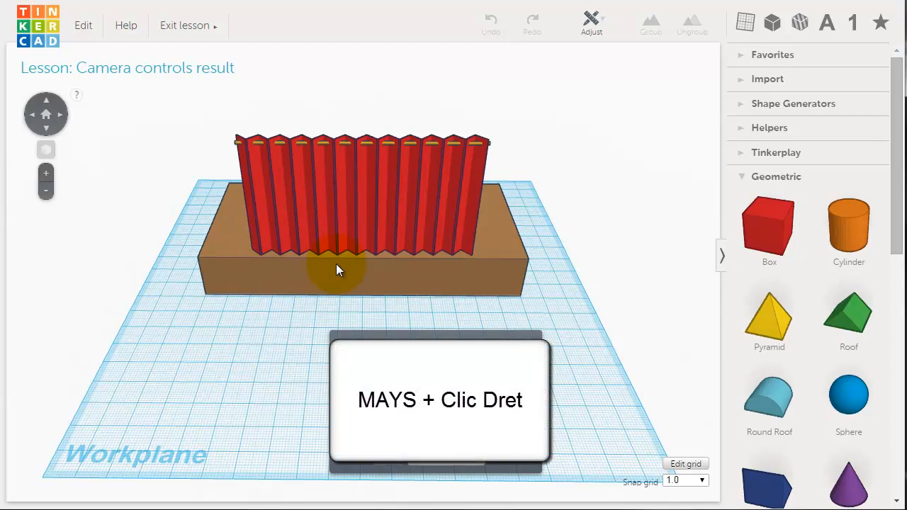
mouse_move(335, 263)
shift+right_down()
mouse_move(563, 274)
mouse_move(228, 280)
mouse_move(219, 283)
mouse_move(374, 280)
mouse_move(288, 281)
mouse_move(303, 276)
mouse_move(309, 290)
mouse_move(186, 309)
mouse_move(124, 217)
mouse_move(257, 317)
mouse_move(523, 285)
mouse_move(592, 201)
shift+right_up()
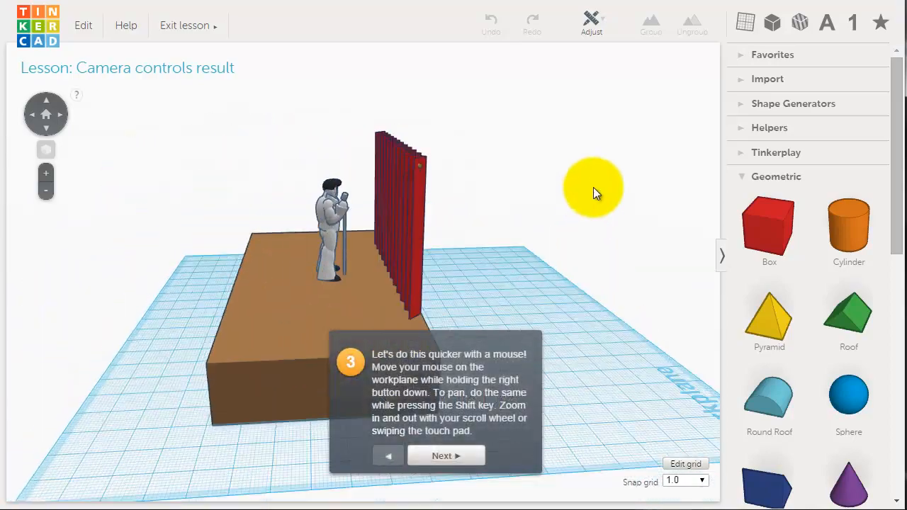
right_drag(426, 242, 452, 253)
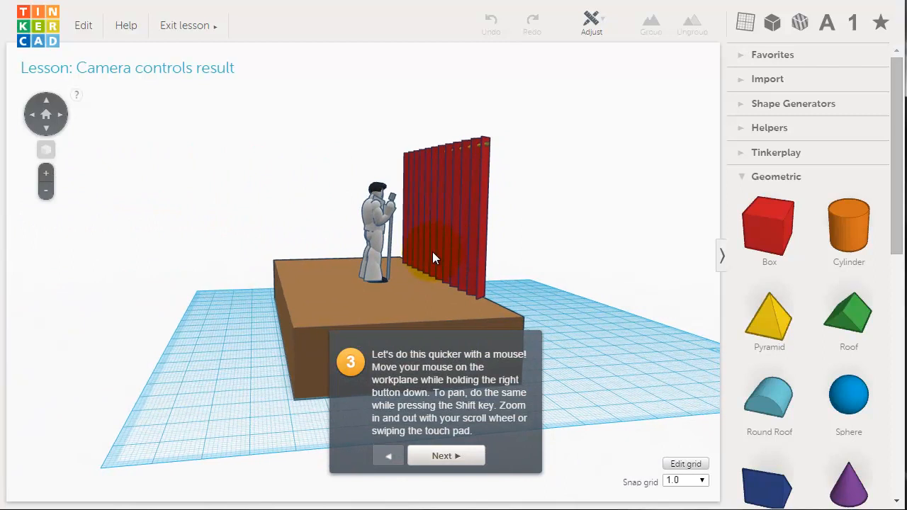
scroll(403, 261, up, 10)
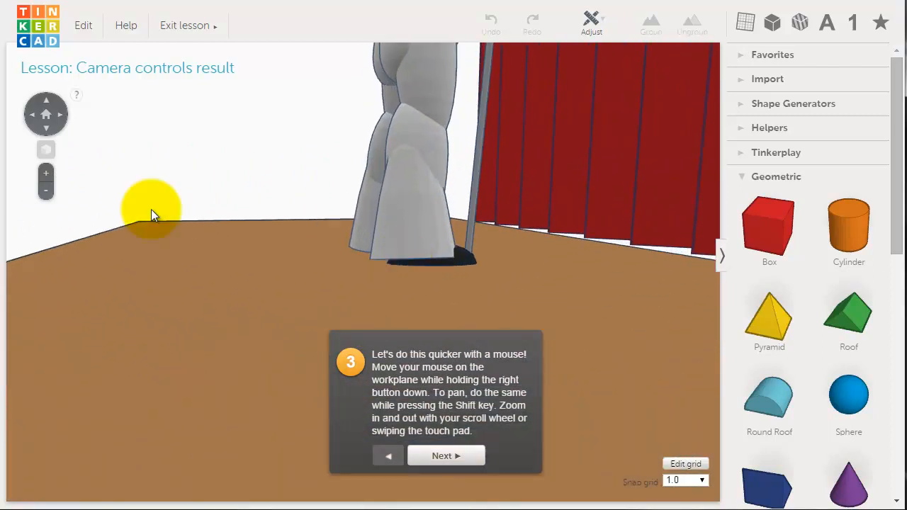
click(45, 188)
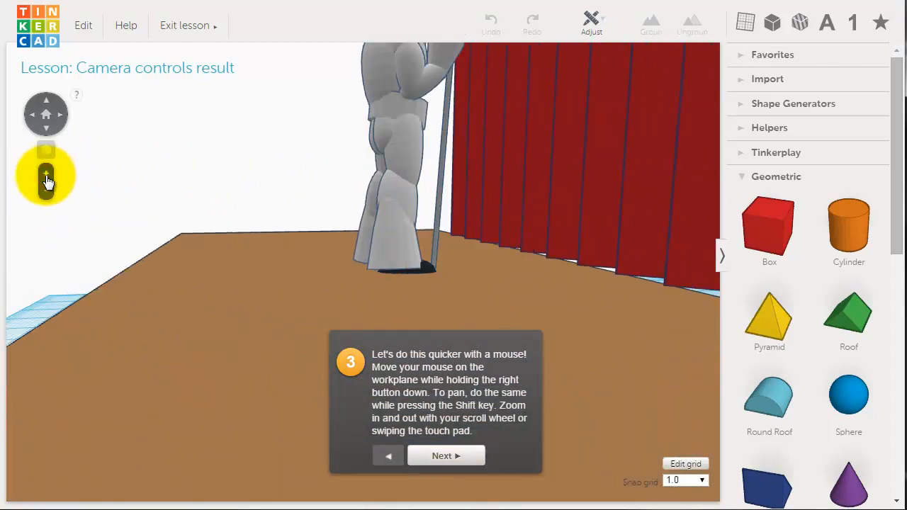
click(46, 176)
click(47, 186)
click(46, 176)
click(47, 184)
scroll(225, 189, down, 5)
scroll(225, 190, up, 5)
click(473, 457)
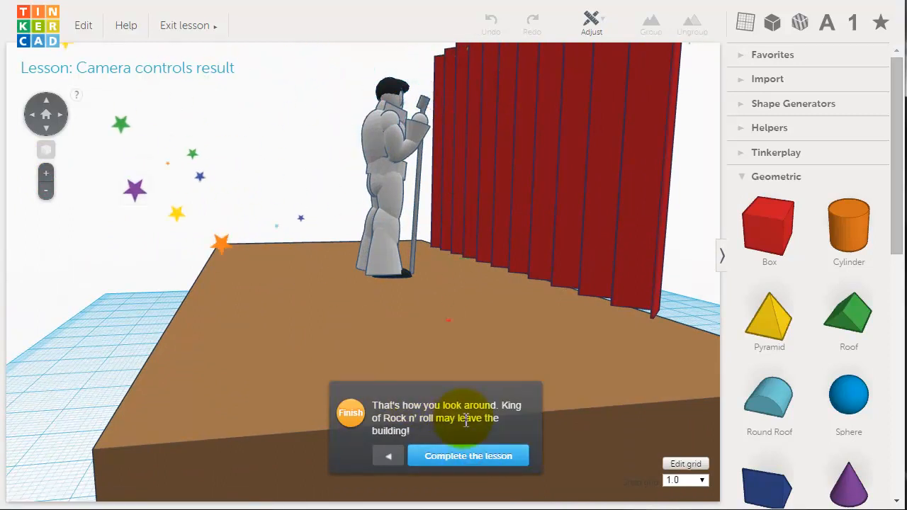
- Complete the "Camera controls" lesson, dismiss the next-lesson offer and exit to the collection of completed lessons
click(501, 461)
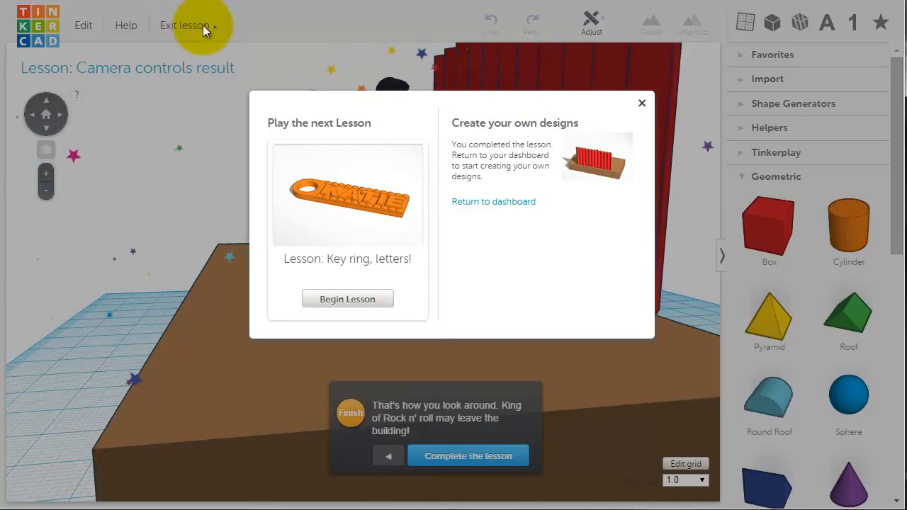
click(639, 101)
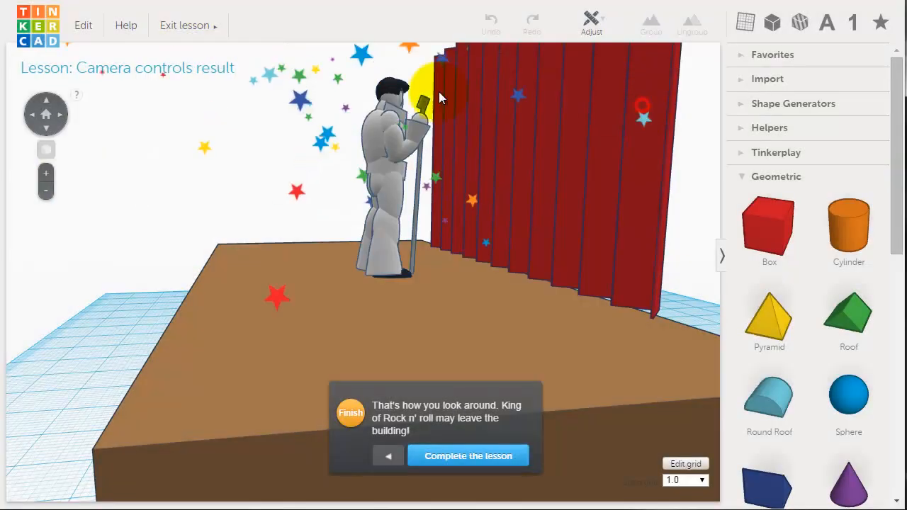
click(195, 26)
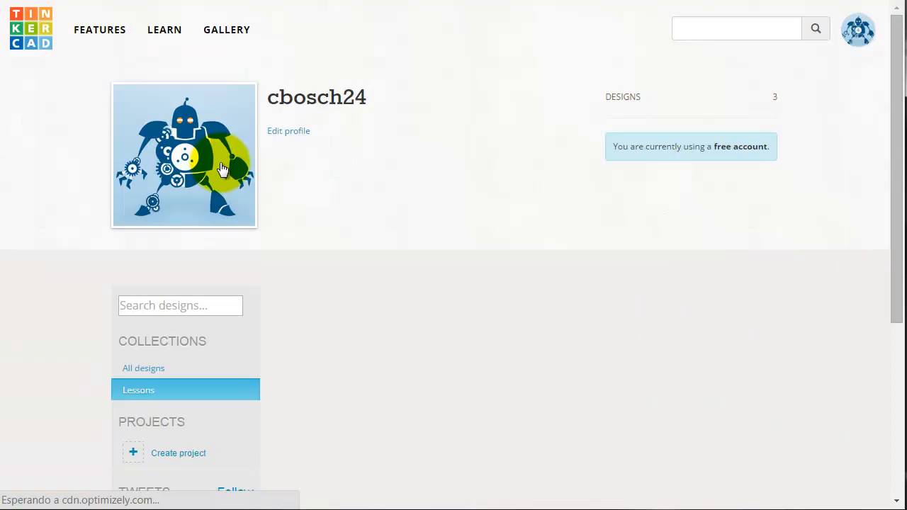
scroll(371, 229, down, 4)
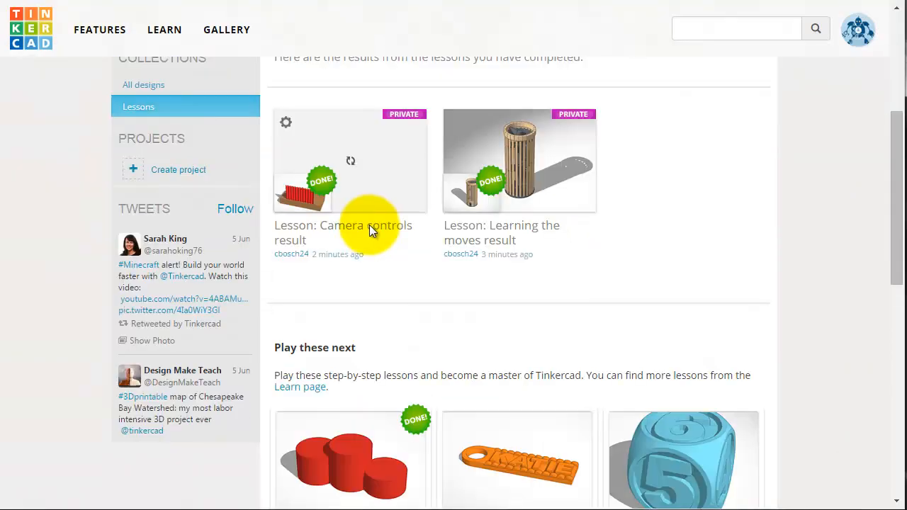
scroll(370, 229, up, 4)
- Begin the "Creating holes" lesson from the Learn page's Basics section and proceed to its first instruction
click(164, 29)
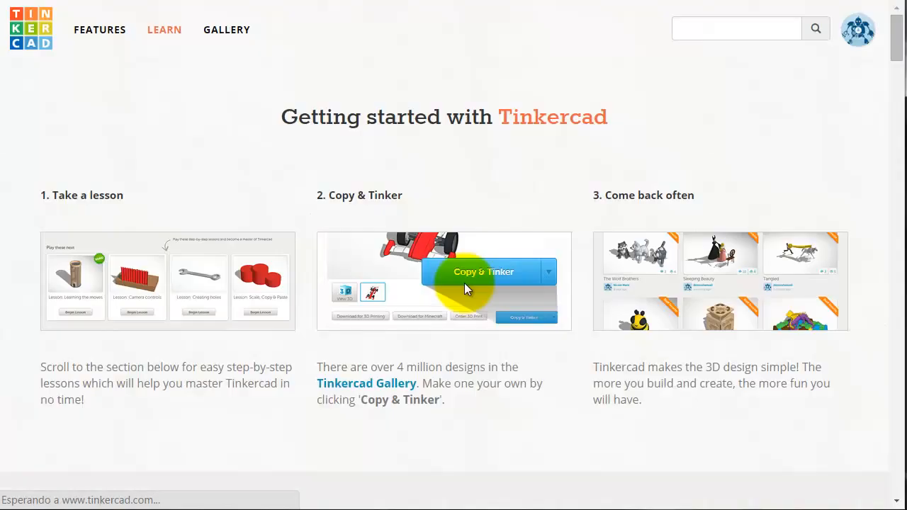
scroll(380, 315, down, 9)
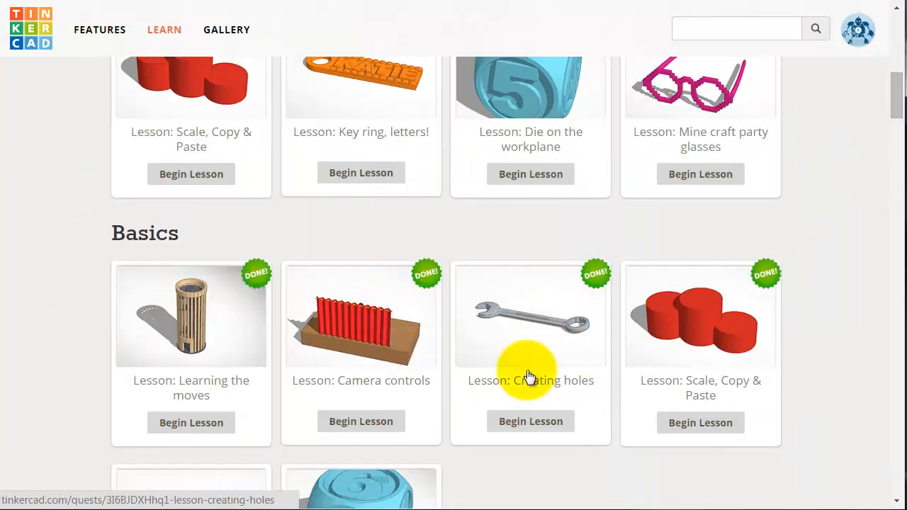
click(521, 422)
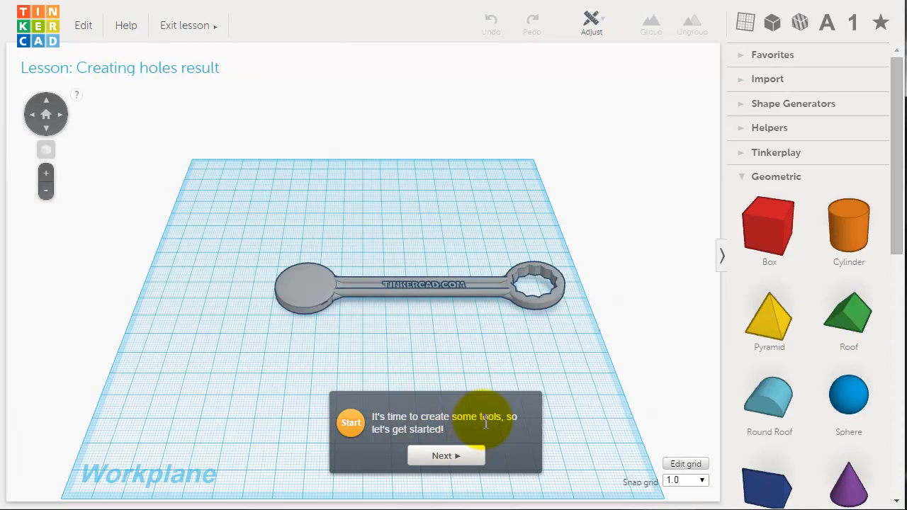
click(434, 455)
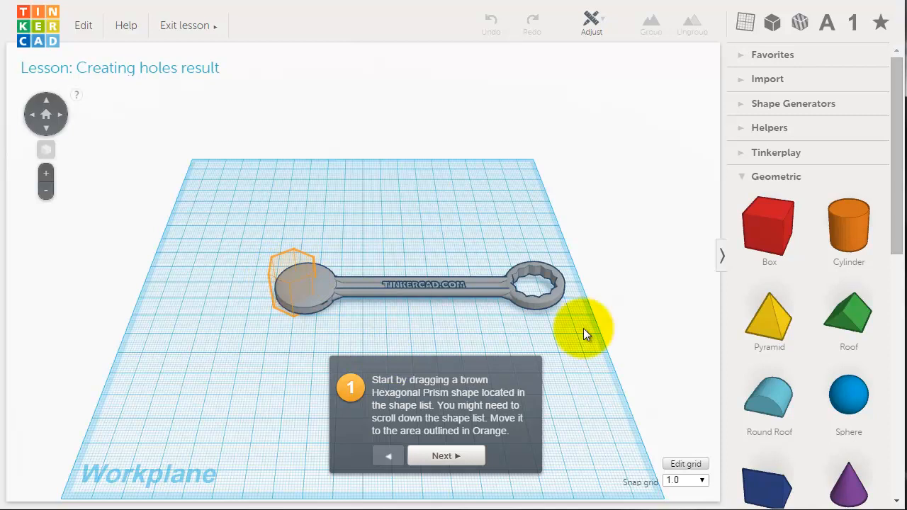
- Place a brown Hexagonal Prism on the orange outline at the wrench's solid round end and advance to lesson instruction 2
scroll(790, 294, down, 2)
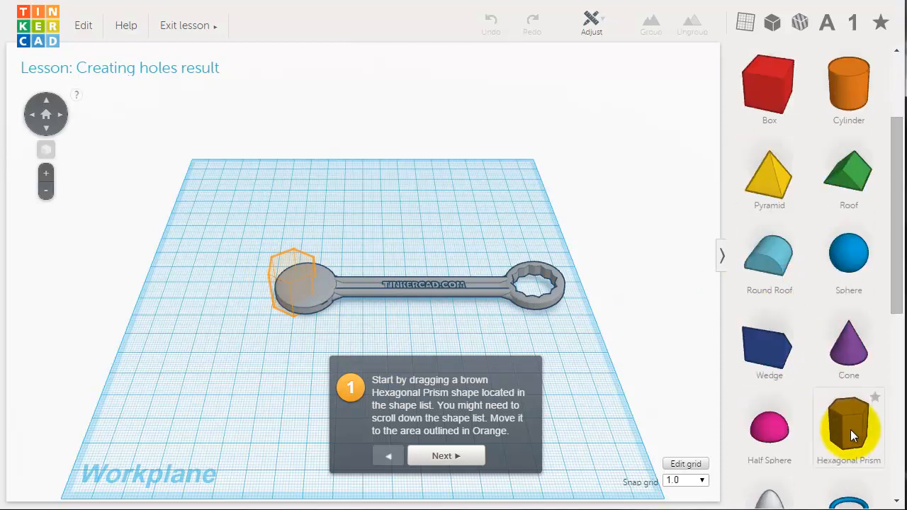
drag(850, 429, 295, 300)
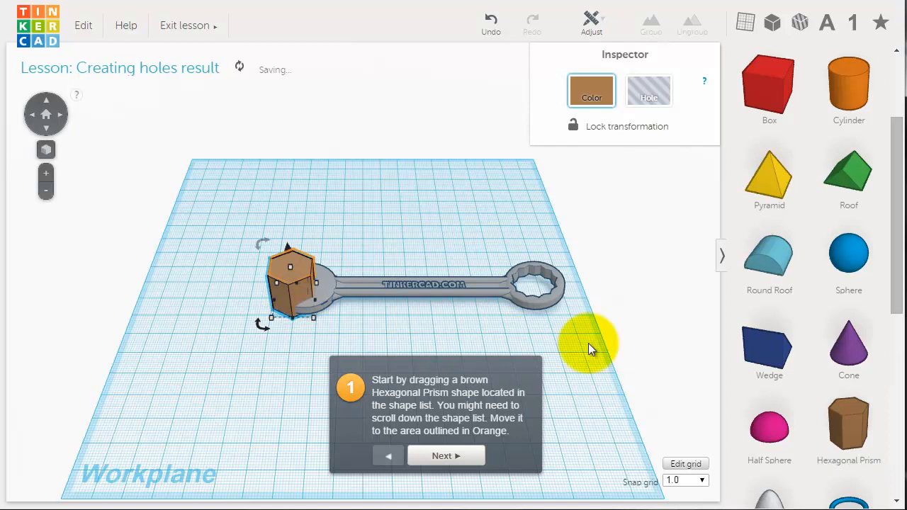
click(456, 459)
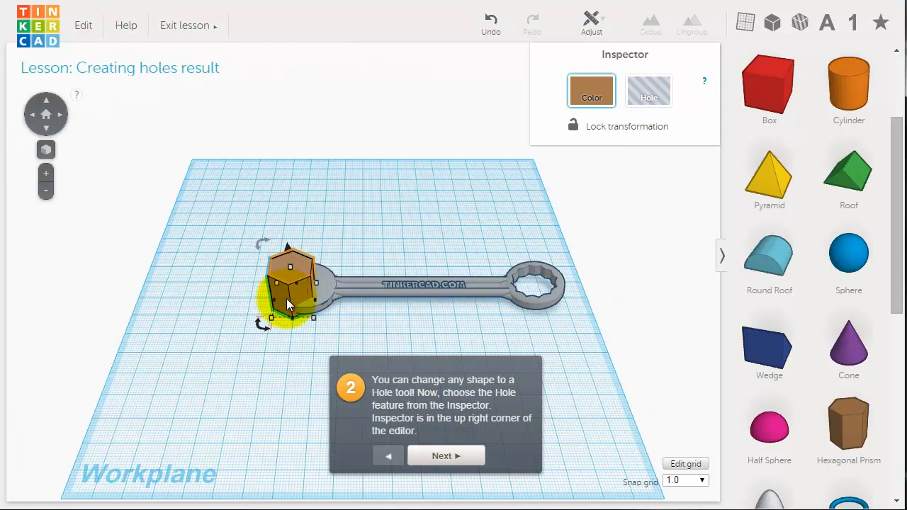
- Turn the hexagonal prism into a hole, shift it slightly over the wrench's solid end, and advance to lesson instruction 3
click(649, 87)
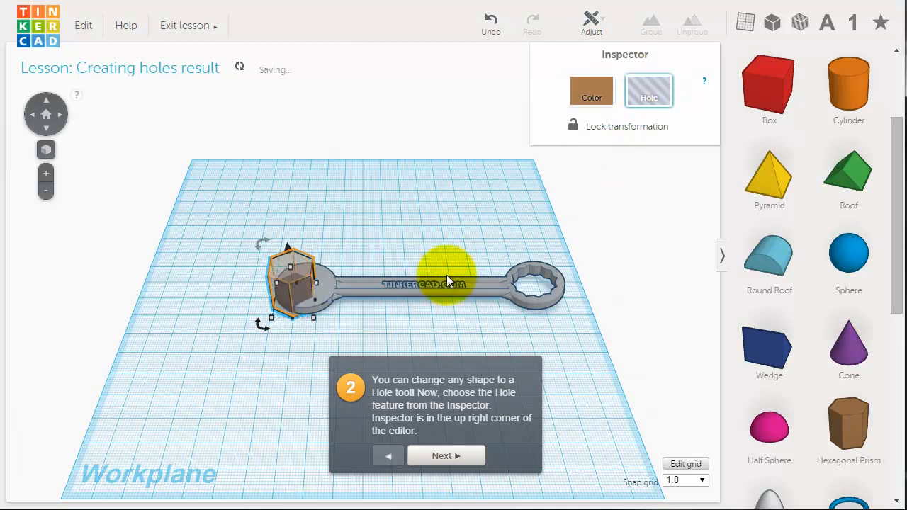
drag(301, 286, 303, 277)
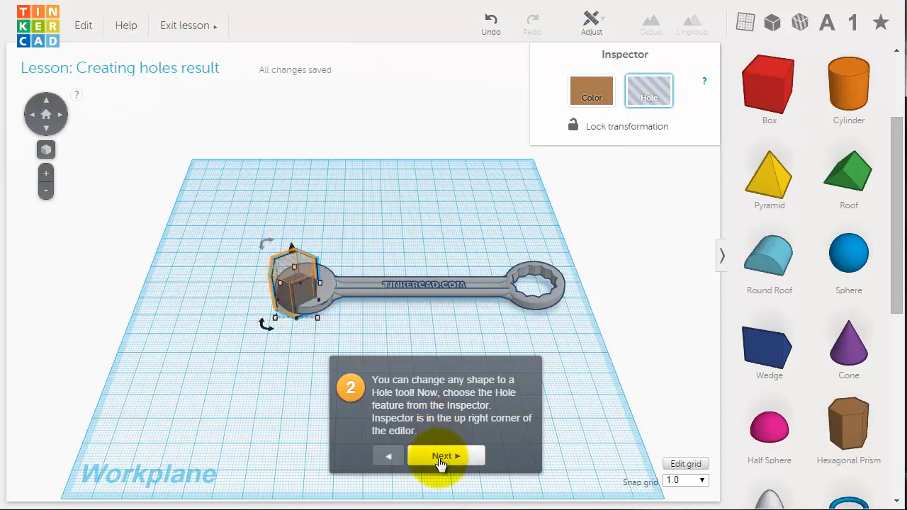
click(439, 457)
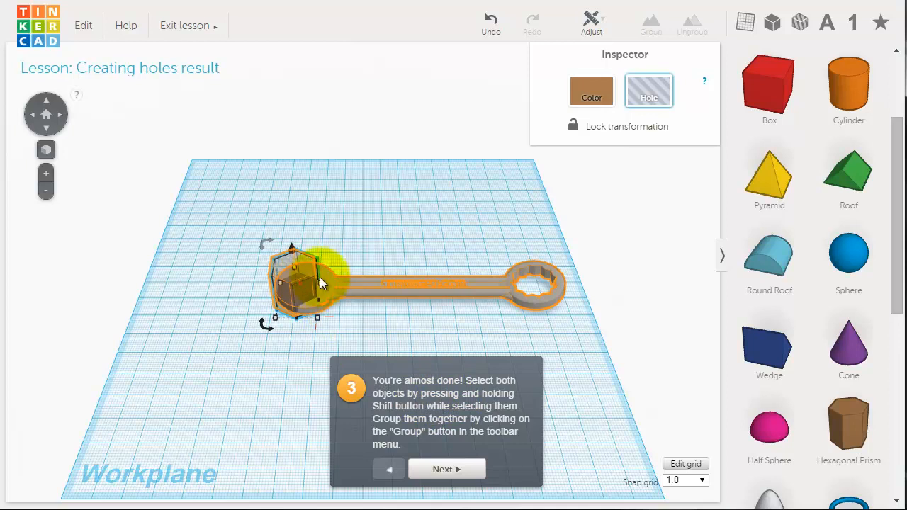
- Group the wrench with the hexagonal hole to cut its open jaw, and advance to the lesson's finish
shift+click(370, 287)
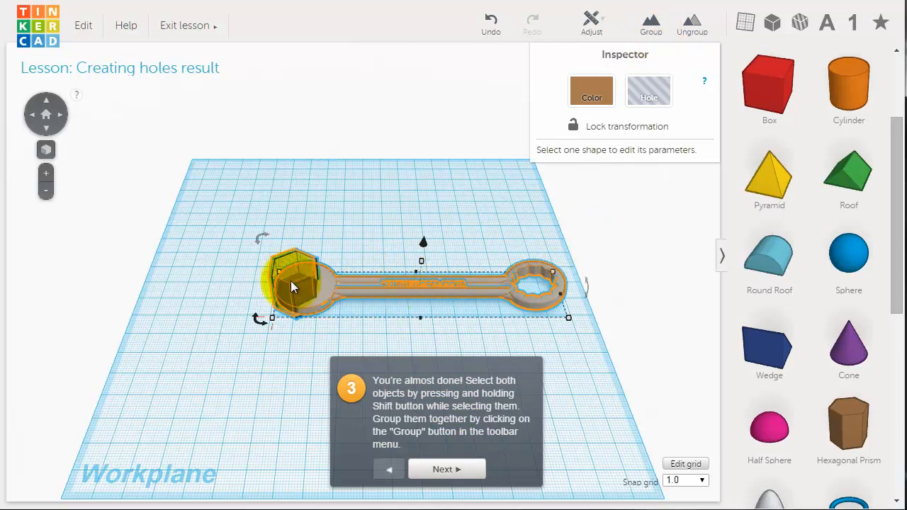
click(645, 29)
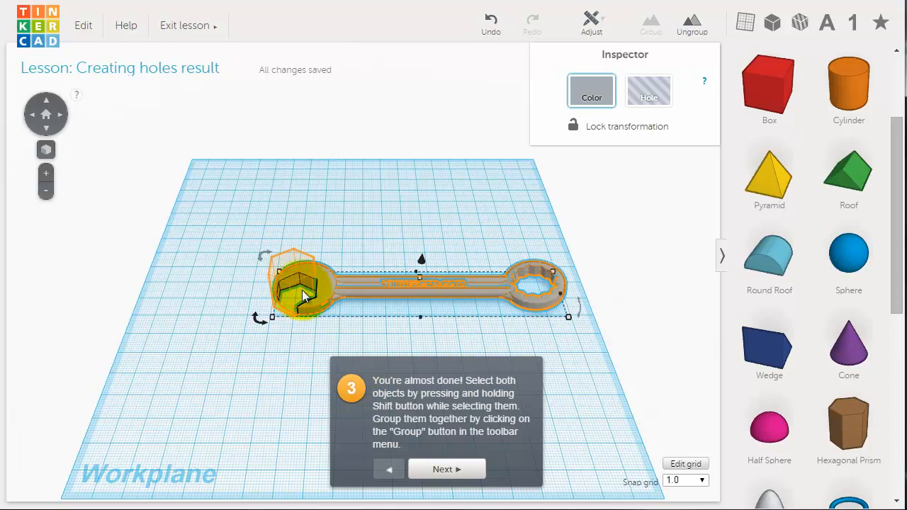
click(449, 473)
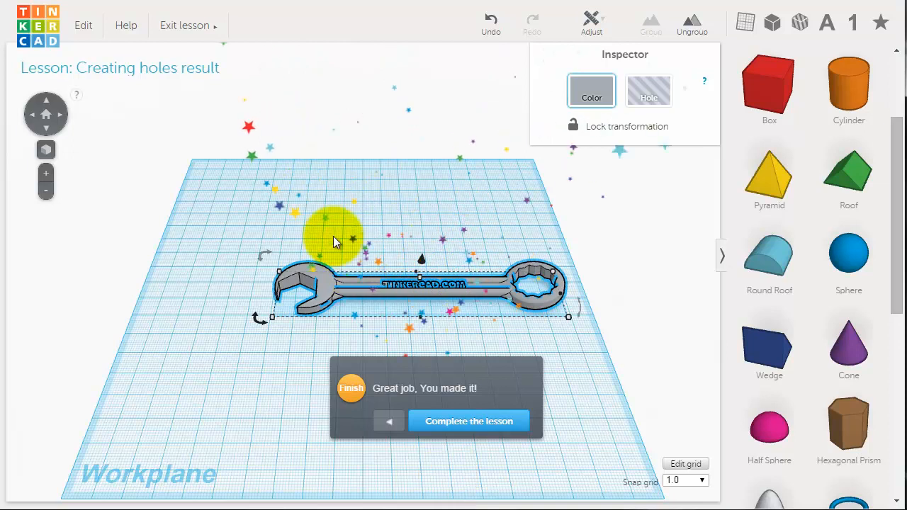
- Complete the "Creating holes" lesson, dismiss the next-lesson offer and exit to the collection of completed lessons
click(448, 421)
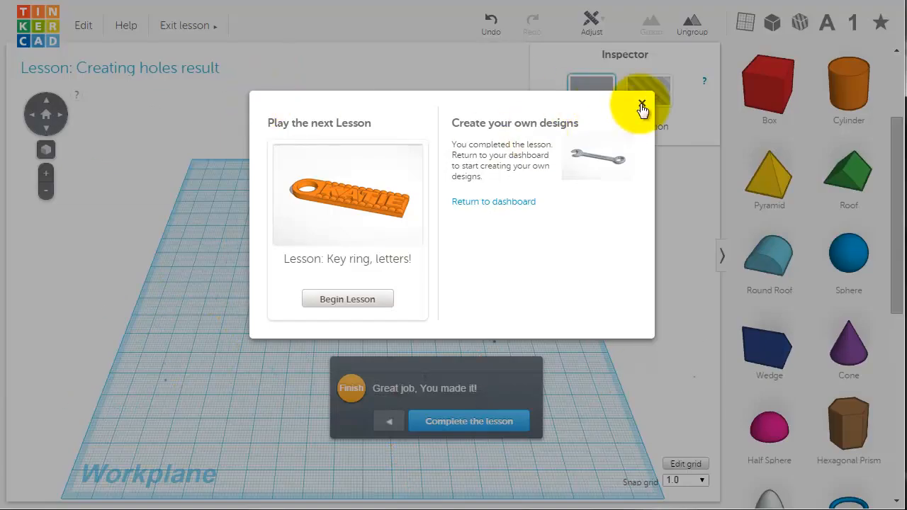
click(640, 101)
click(211, 27)
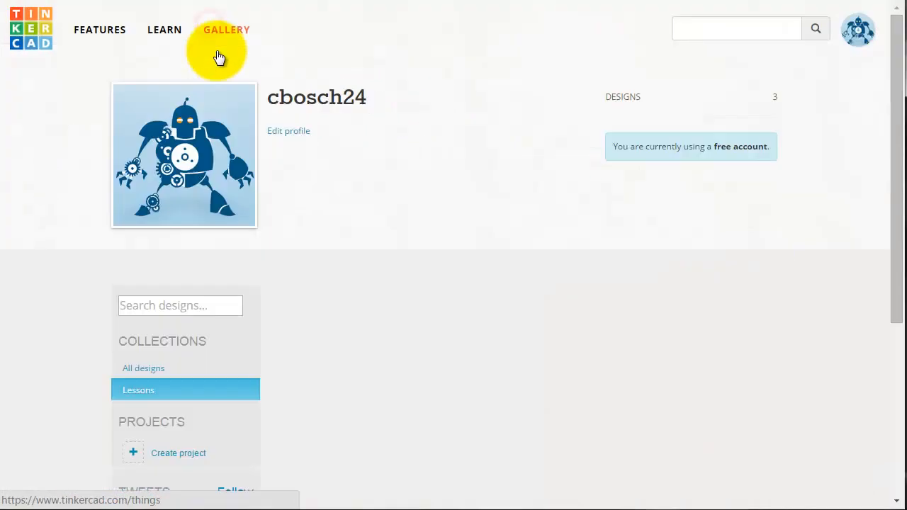
- Begin the "Scale, Copy & Paste" lesson from the Learn page's Basics section and proceed to its first instruction
click(162, 28)
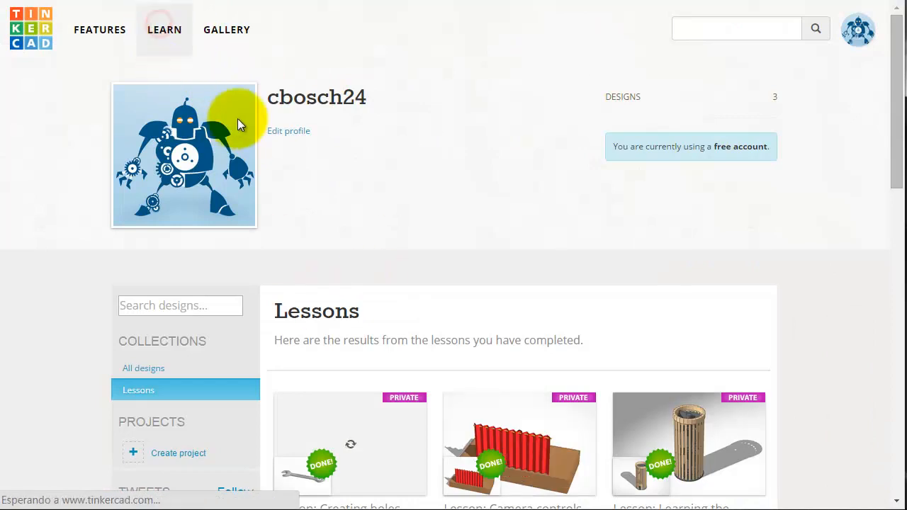
scroll(369, 195, down, 9)
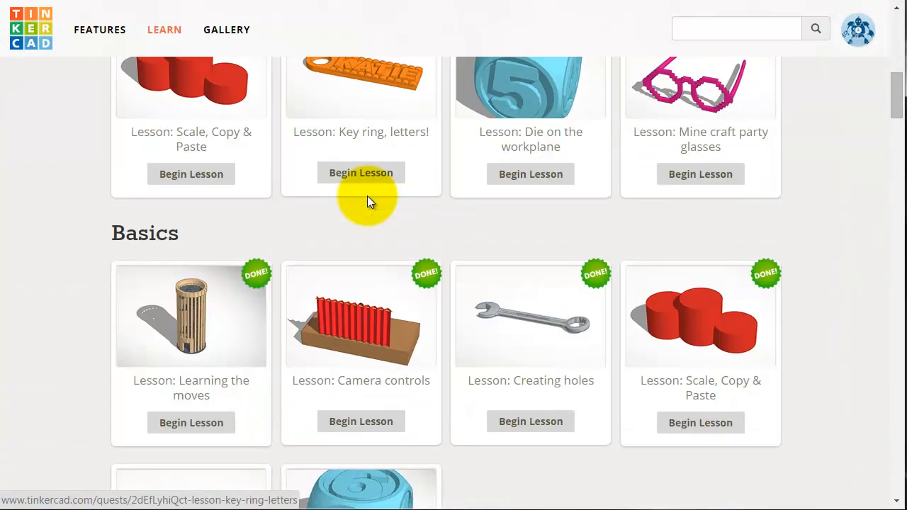
click(712, 422)
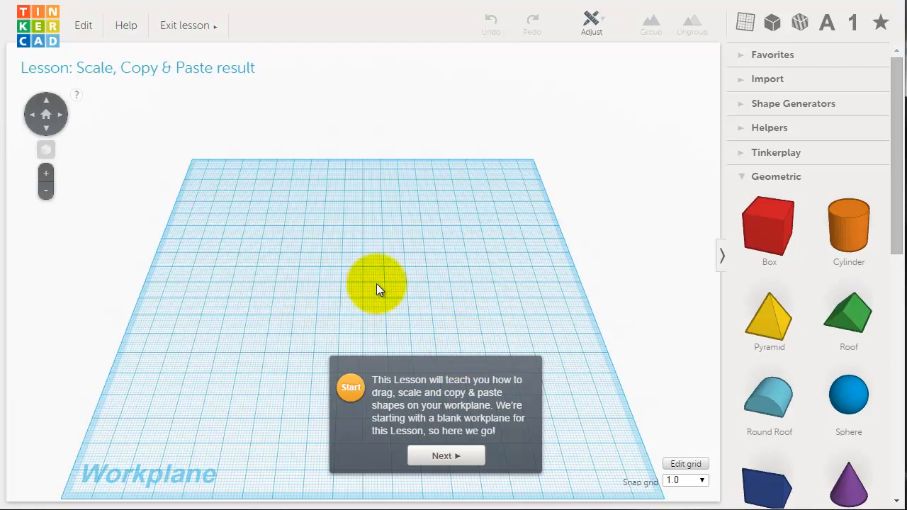
click(441, 458)
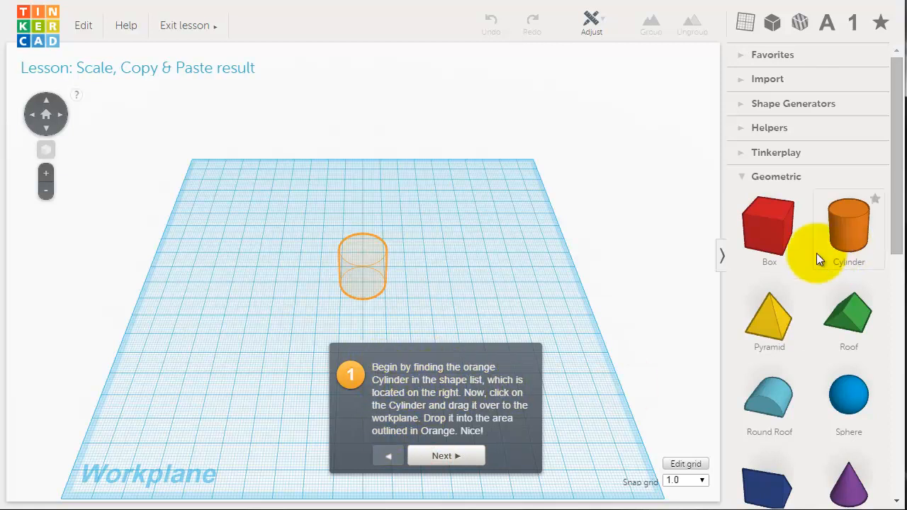
- Place two orange Cylinders side by side on the outlined areas of the workplane, advancing the lesson to instruction 3
drag(839, 241, 363, 282)
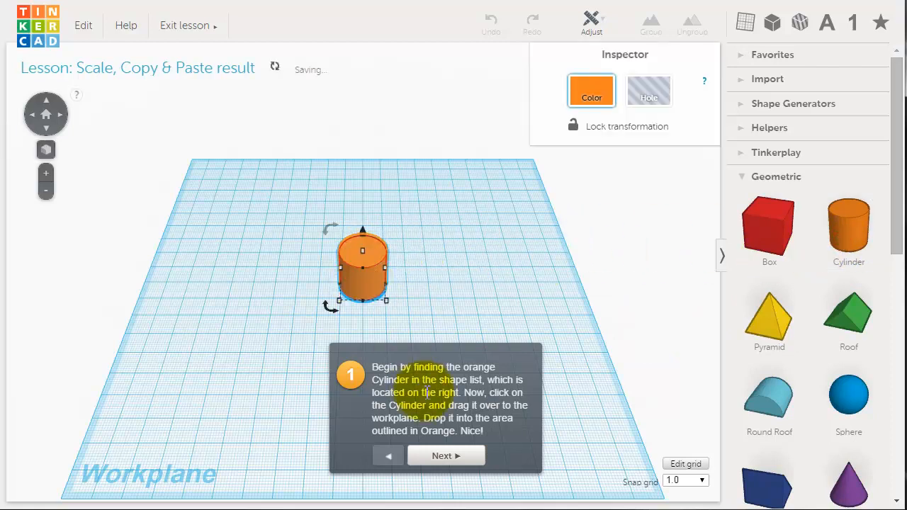
click(435, 455)
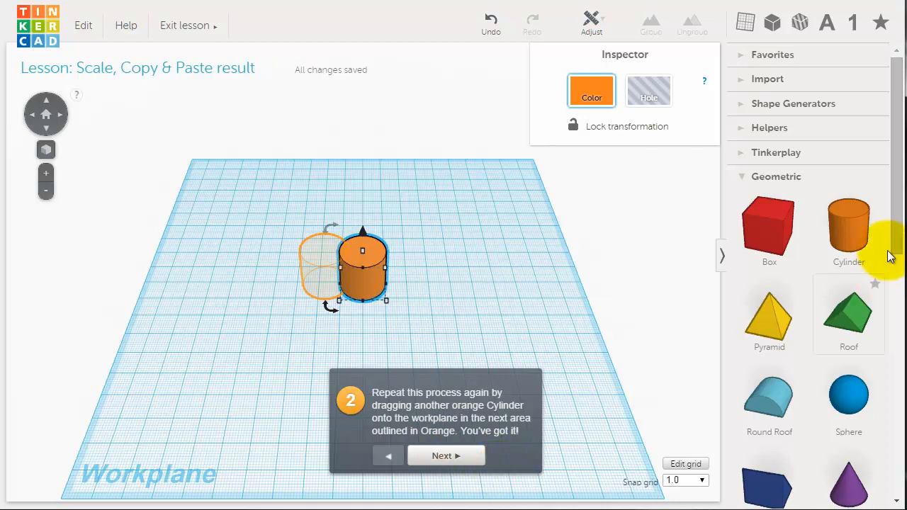
mouse_move(845, 230)
mouse_down()
mouse_move(718, 274)
mouse_move(364, 304)
mouse_move(324, 286)
mouse_up()
click(437, 457)
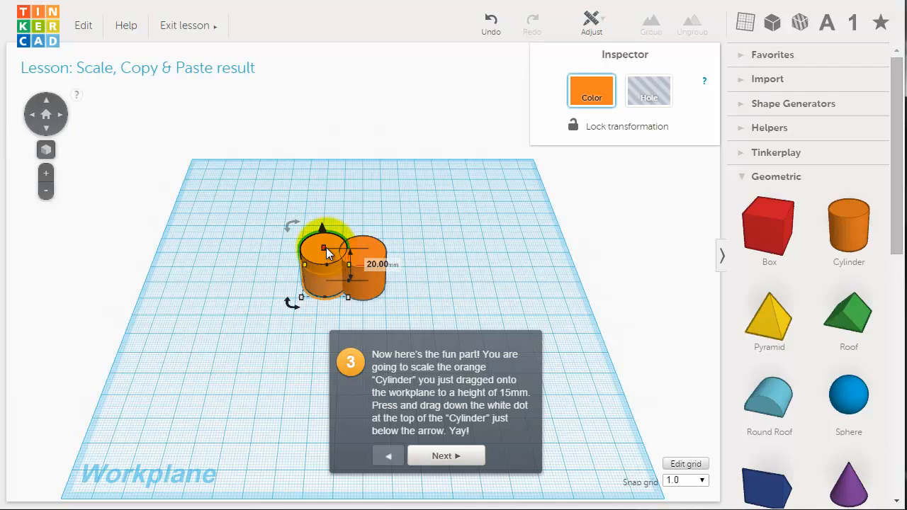
- Scale the second cylinder freehand to make it taller and wider than the first, and advance to lesson instruction 4
mouse_move(326, 248)
mouse_down()
mouse_move(327, 214)
mouse_move(328, 249)
mouse_up()
drag(329, 268, 330, 230)
drag(304, 267, 277, 298)
click(457, 467)
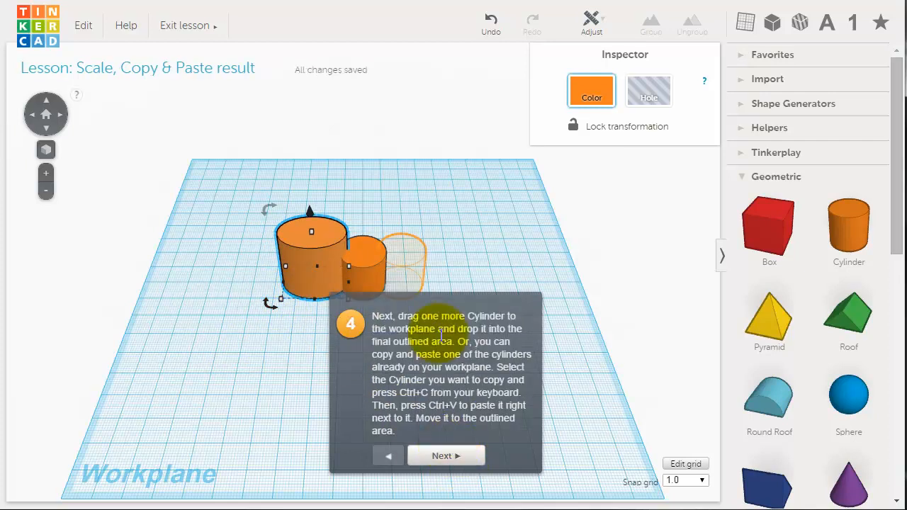
- Place a third Cylinder on the final outline and position a pasted copy of the large cylinder beside it at the row's end
drag(860, 234, 402, 280)
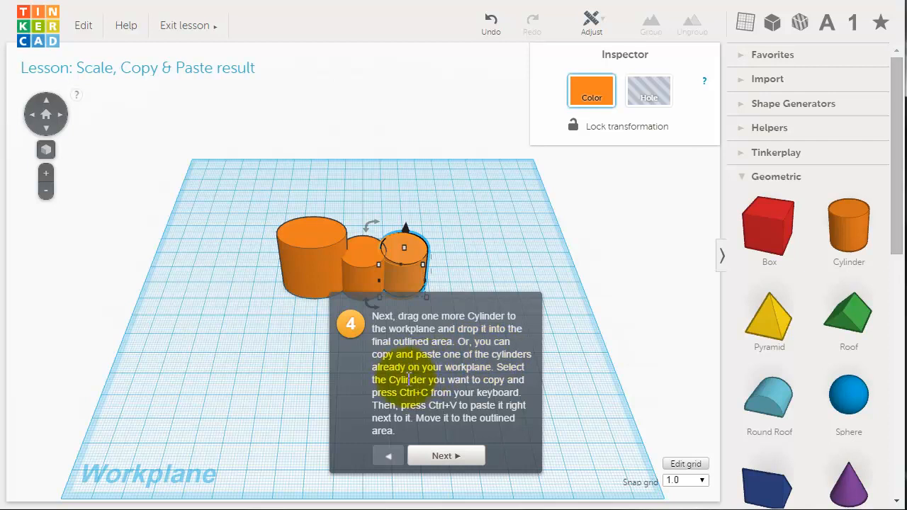
click(295, 249)
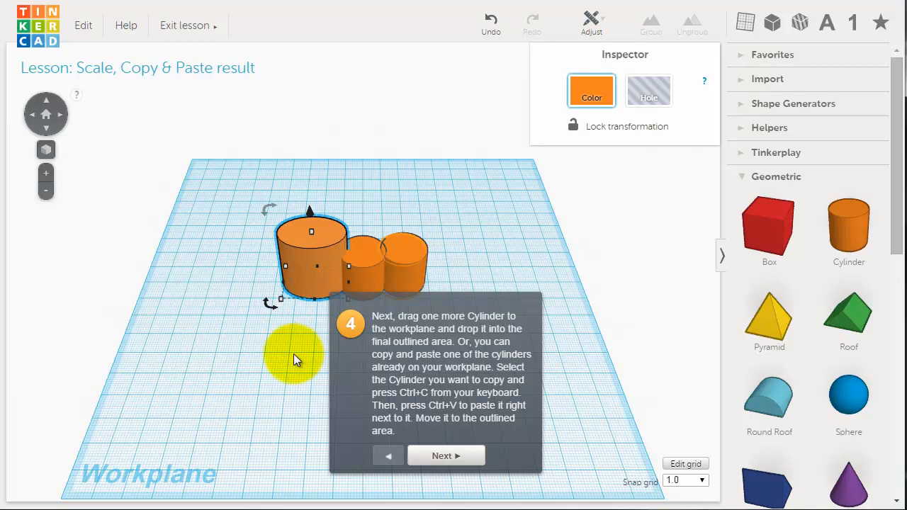
key(ctrl+v)
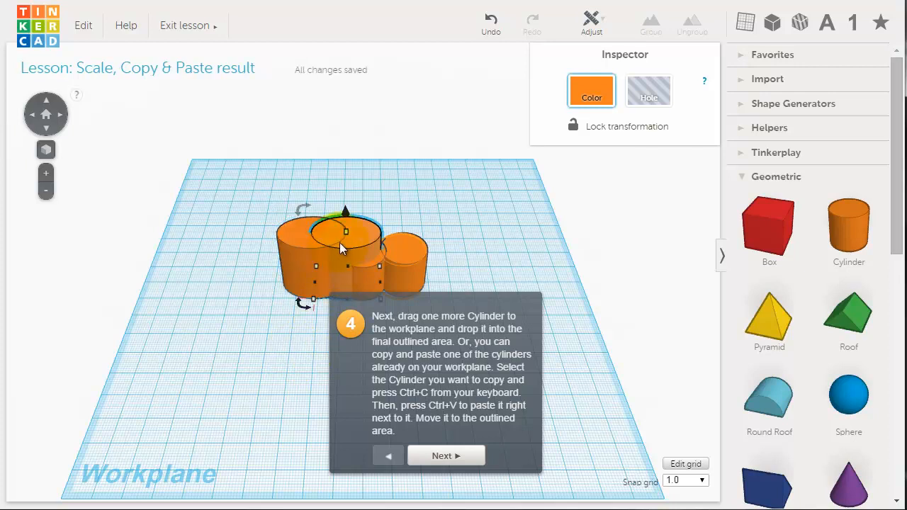
drag(343, 248, 460, 247)
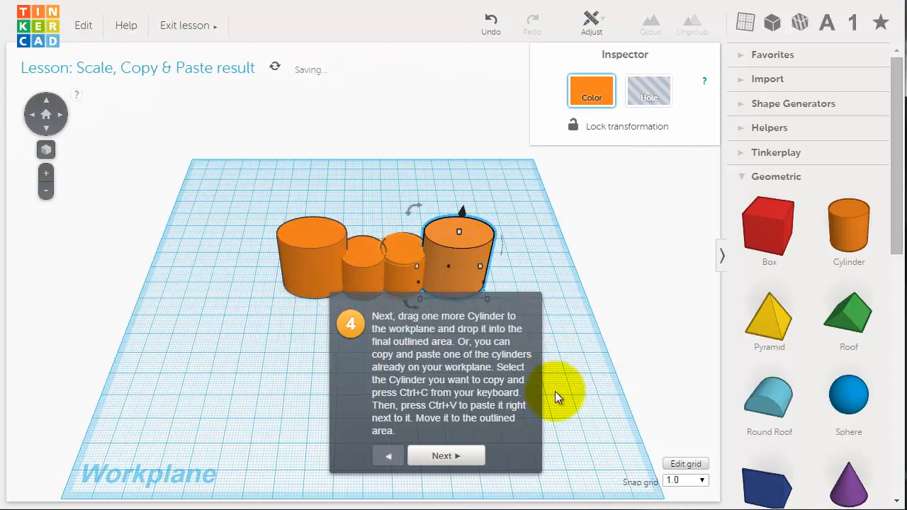
- Proceed to instruction 5, reduce the copied large cylinder's height to a low disc, and advance to the lesson's finish
click(445, 456)
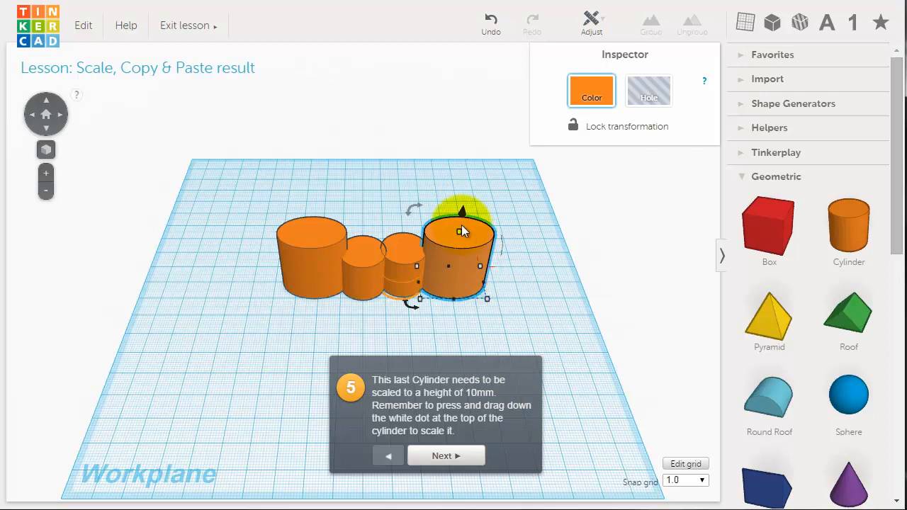
drag(459, 230, 453, 264)
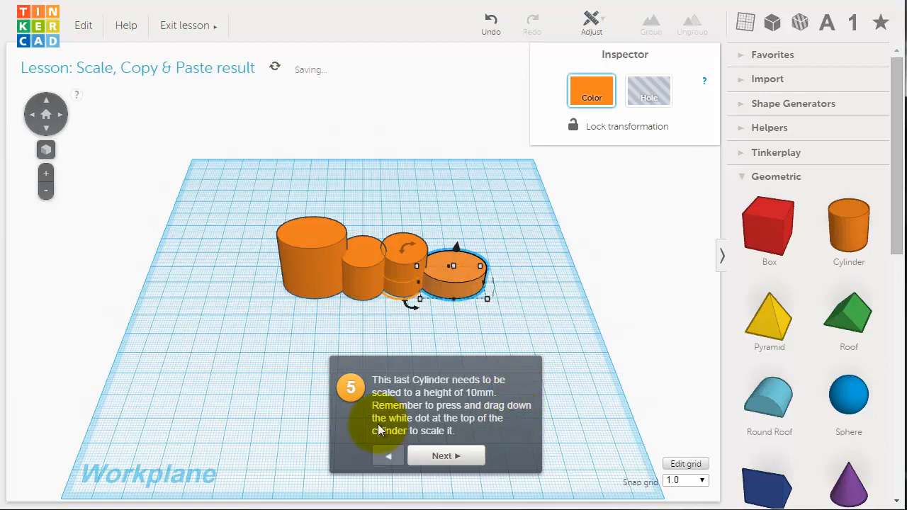
click(433, 457)
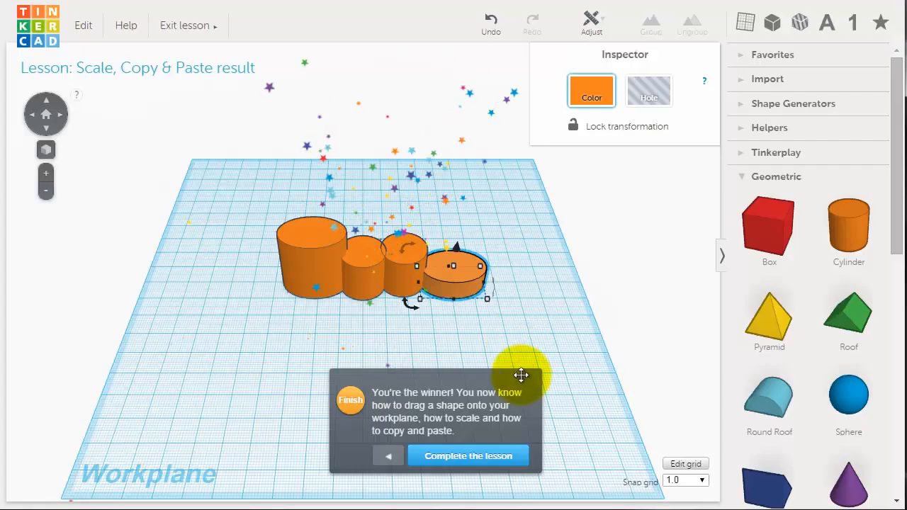
- Complete the "Scale, Copy & Paste" lesson, dismiss the next-lesson offer and look over the collection of completed lessons
click(461, 457)
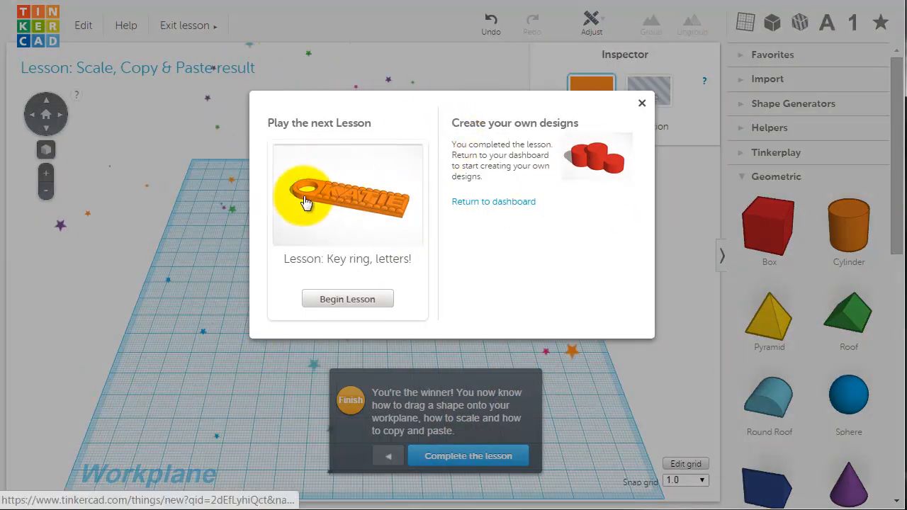
click(642, 105)
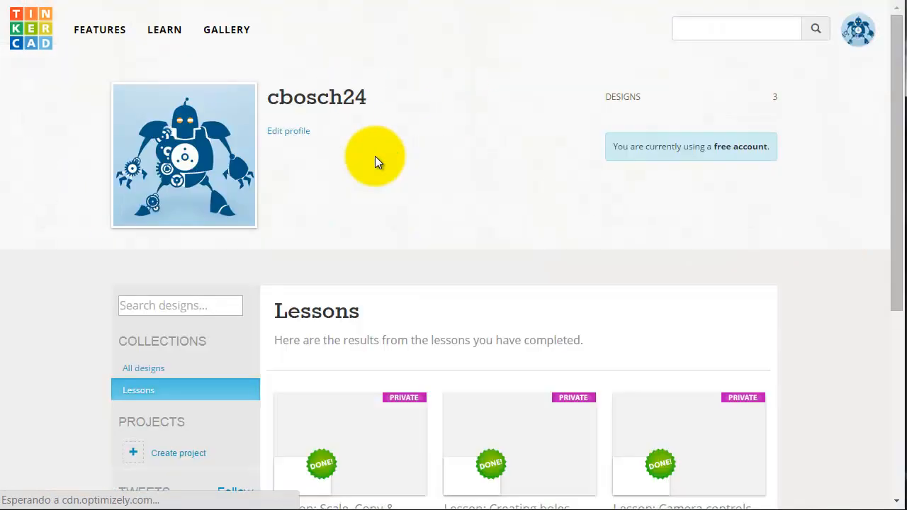
scroll(341, 268, down, 5)
scroll(353, 272, down, 4)
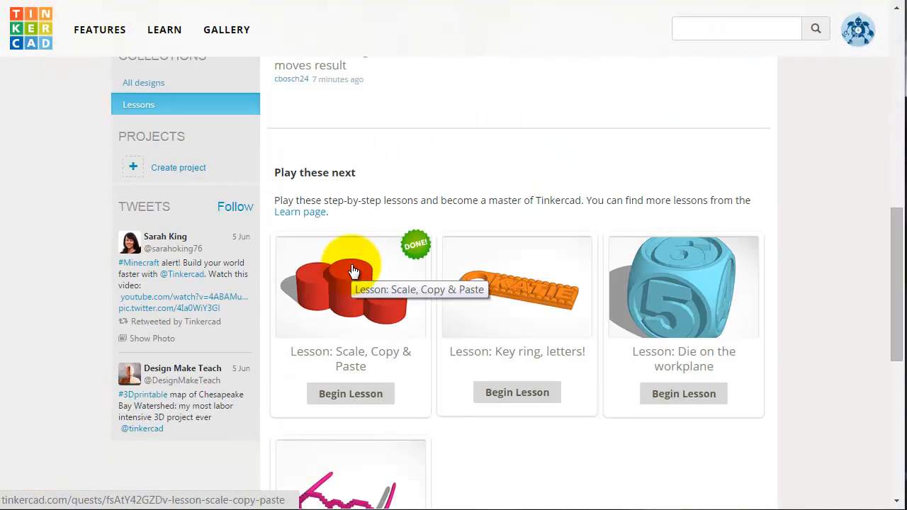
scroll(361, 263, up, 6)
- Begin the "Key ring, letters!" lesson from the Learn page's Basics section and proceed to its first instruction
click(164, 30)
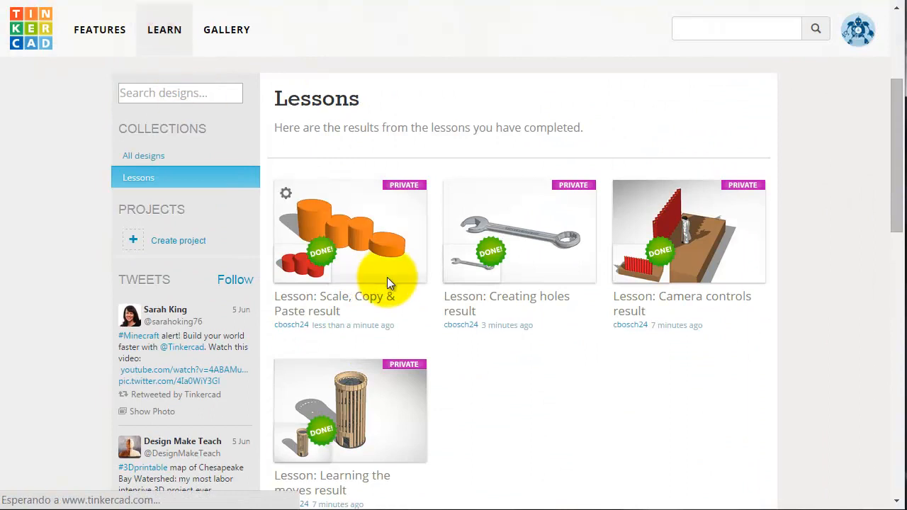
scroll(366, 311, down, 6)
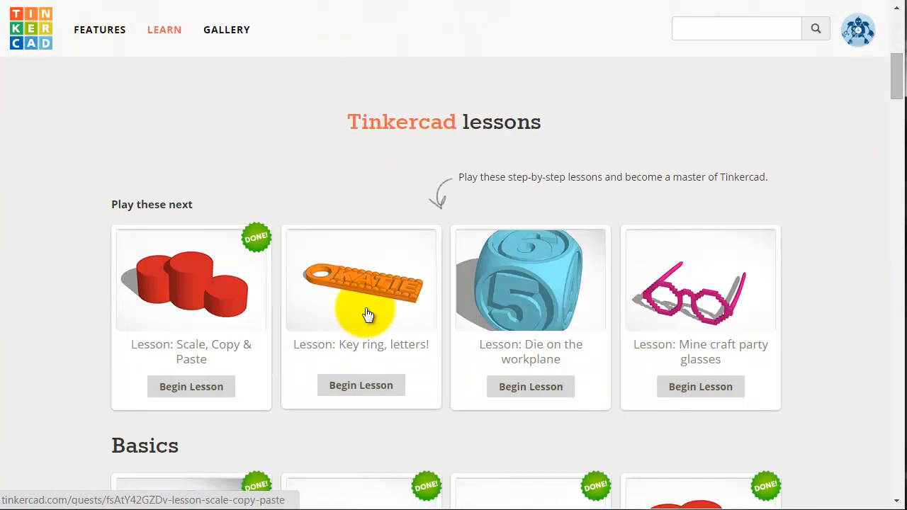
scroll(389, 331, down, 4)
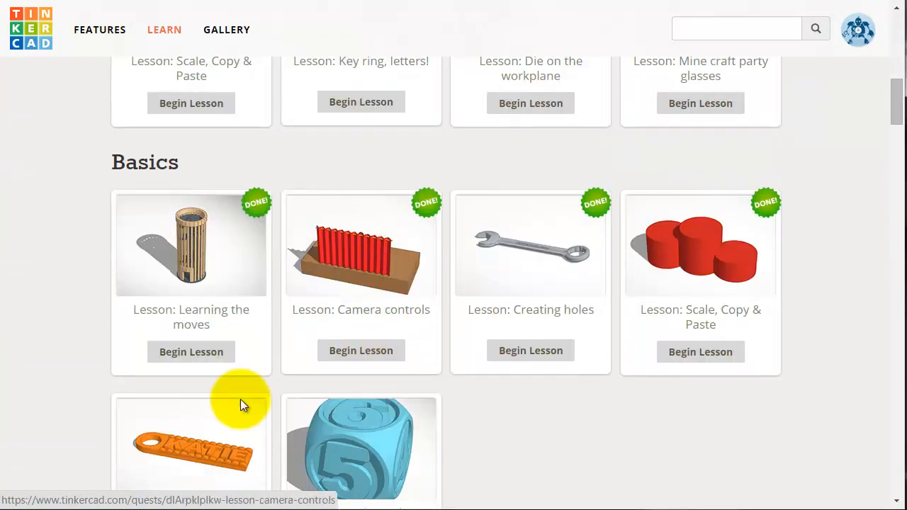
scroll(228, 416, down, 2)
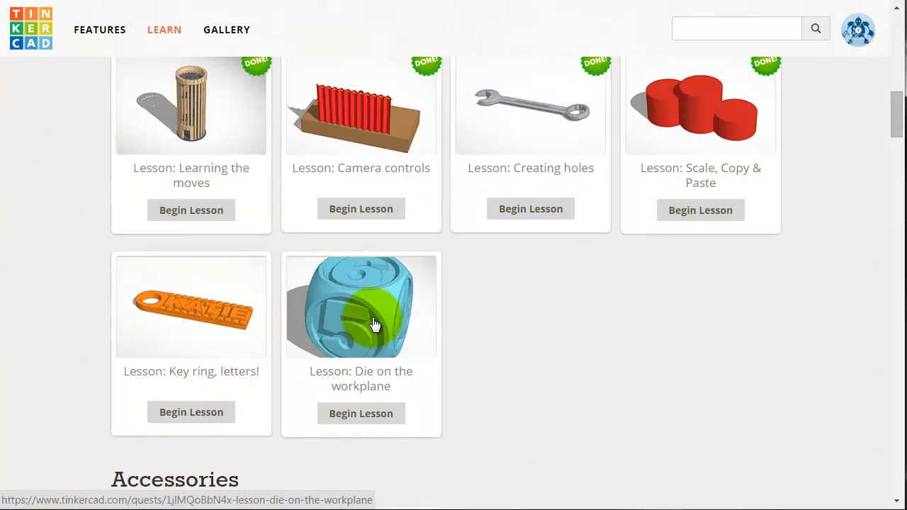
click(185, 412)
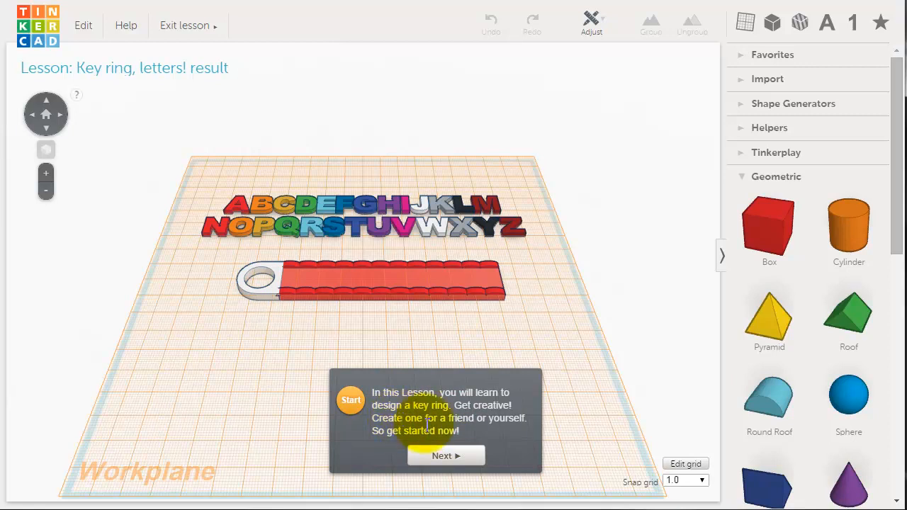
click(443, 457)
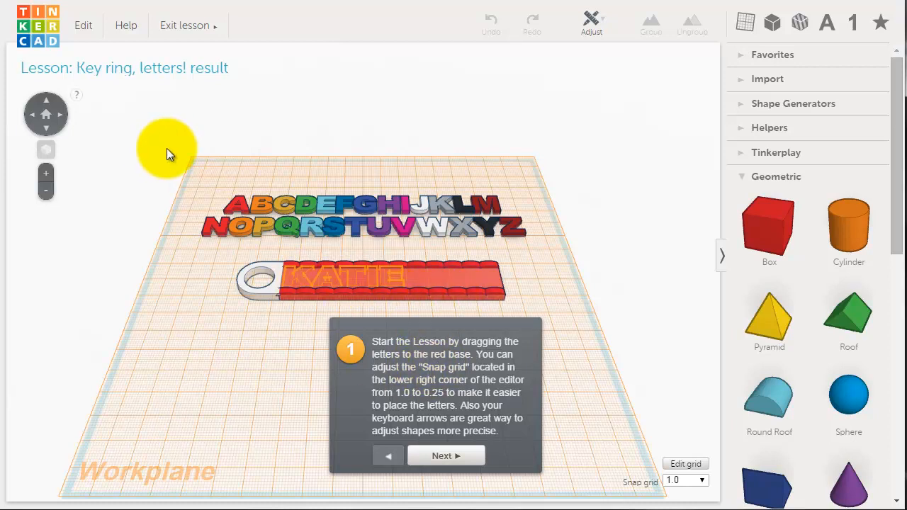
- Set the snap grid to 0.25, preview lesson instruction 2 and return to instruction 1
click(702, 481)
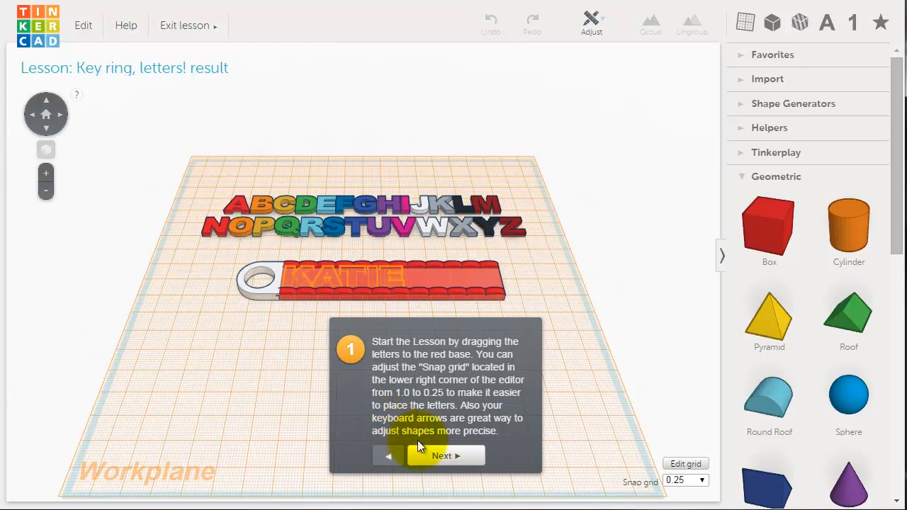
click(459, 456)
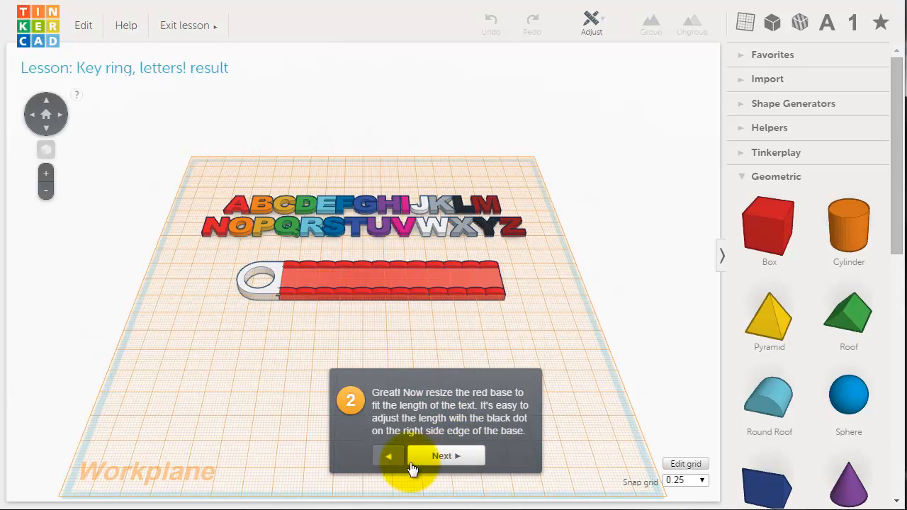
click(387, 456)
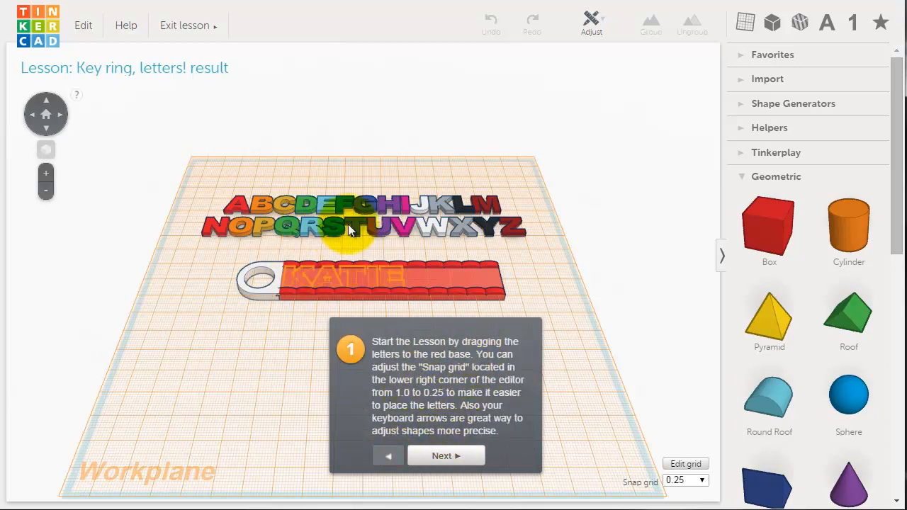
- Place the five letters that match the outlined name onto their outlines on the red key ring base
drag(440, 202, 296, 275)
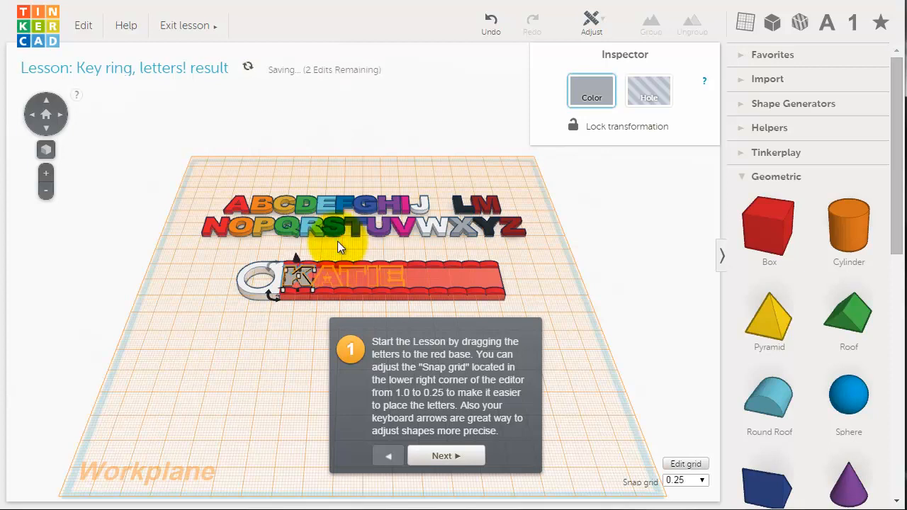
drag(244, 202, 333, 277)
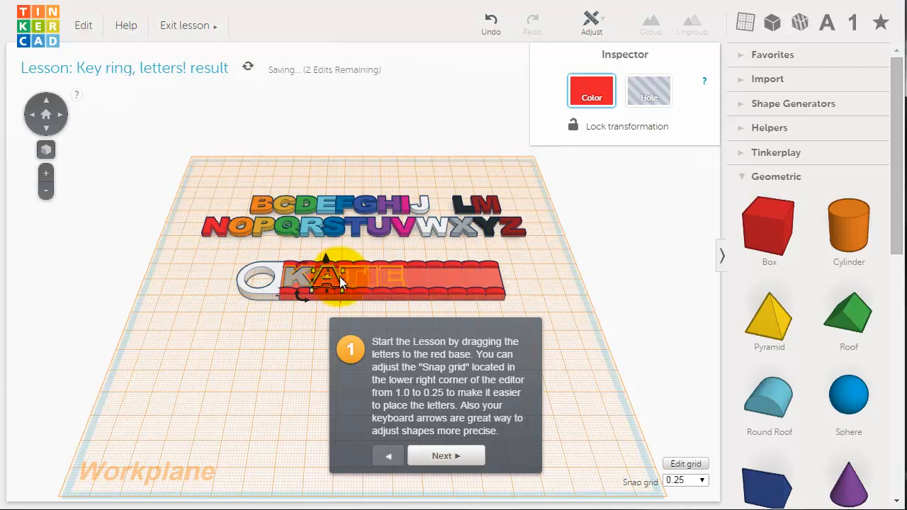
drag(355, 231, 351, 280)
drag(349, 280, 353, 277)
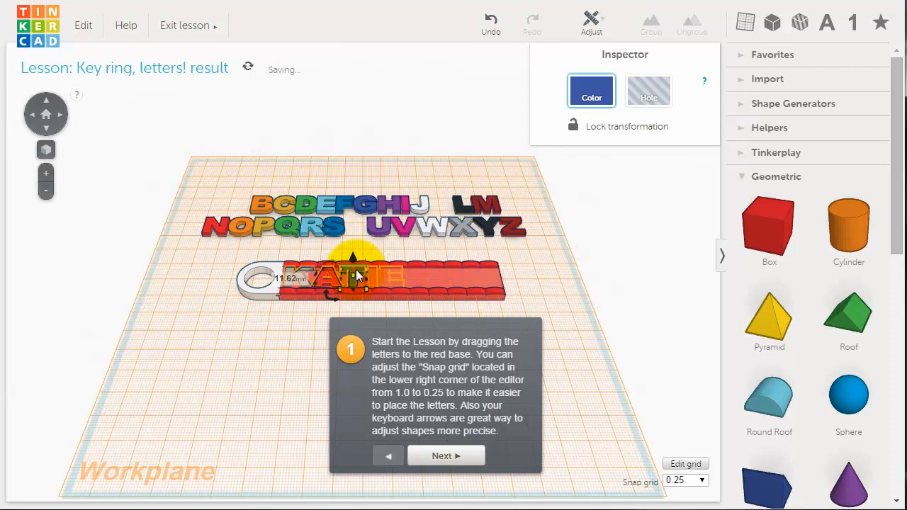
drag(408, 208, 372, 281)
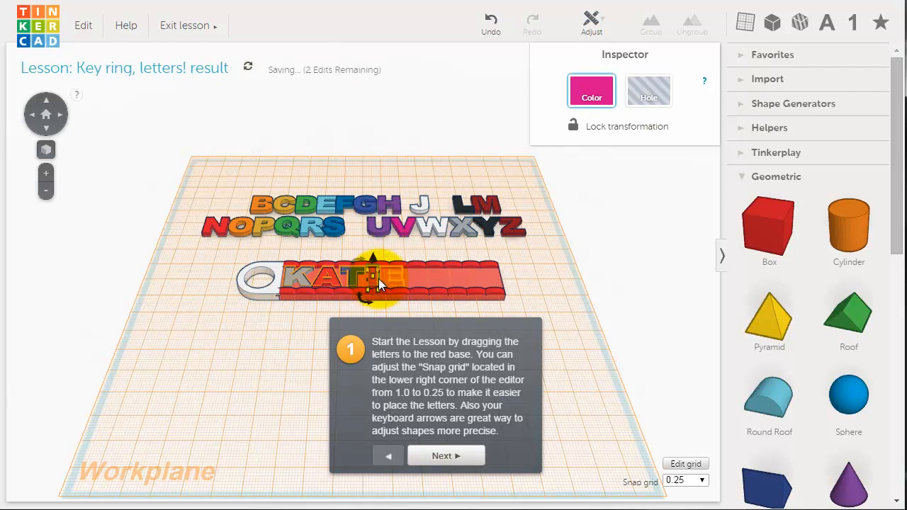
drag(322, 200, 388, 271)
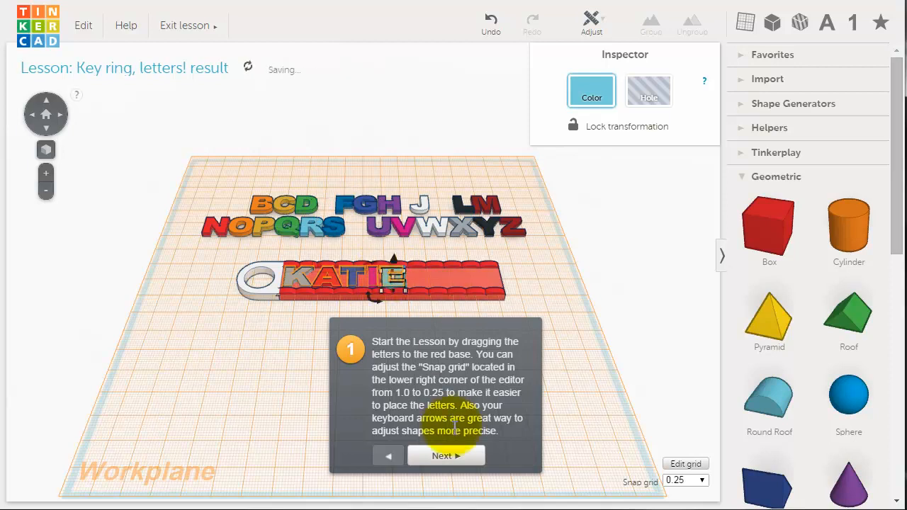
- Proceed to instruction 2 and shorten the red base to fit the length of the text
click(441, 455)
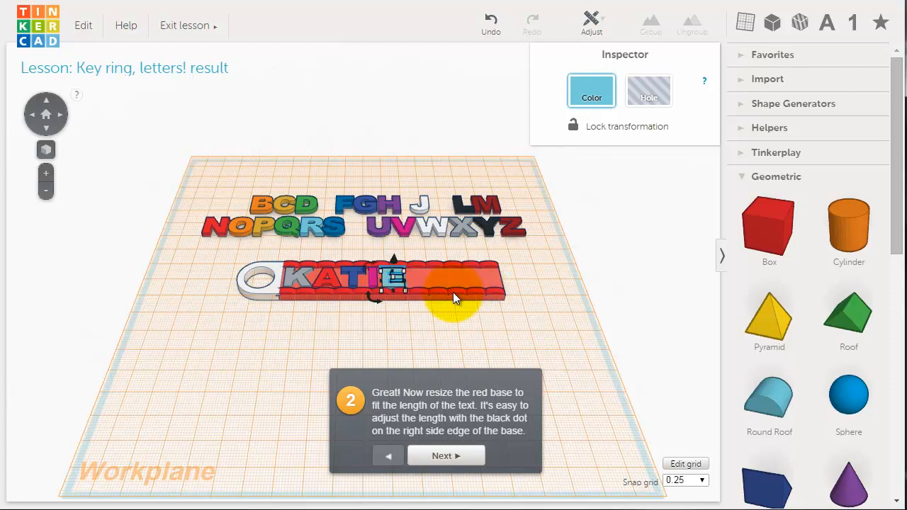
click(480, 284)
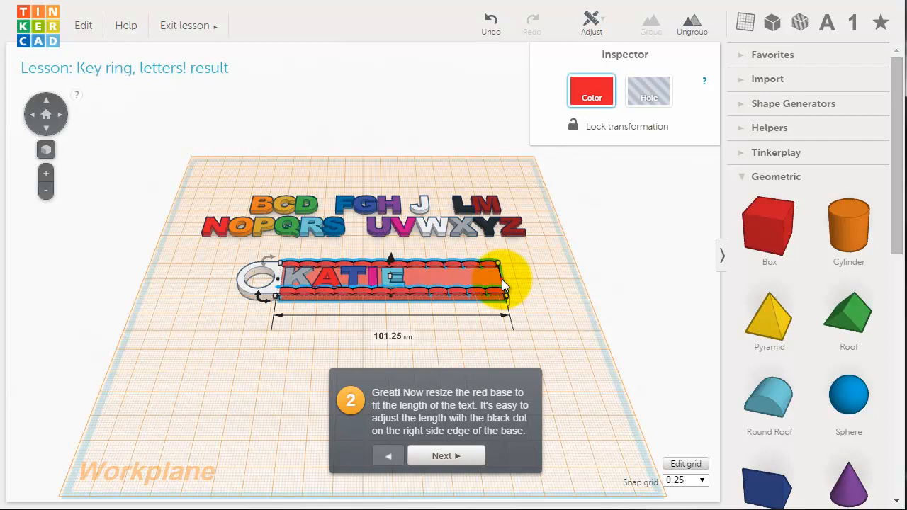
drag(501, 279, 408, 279)
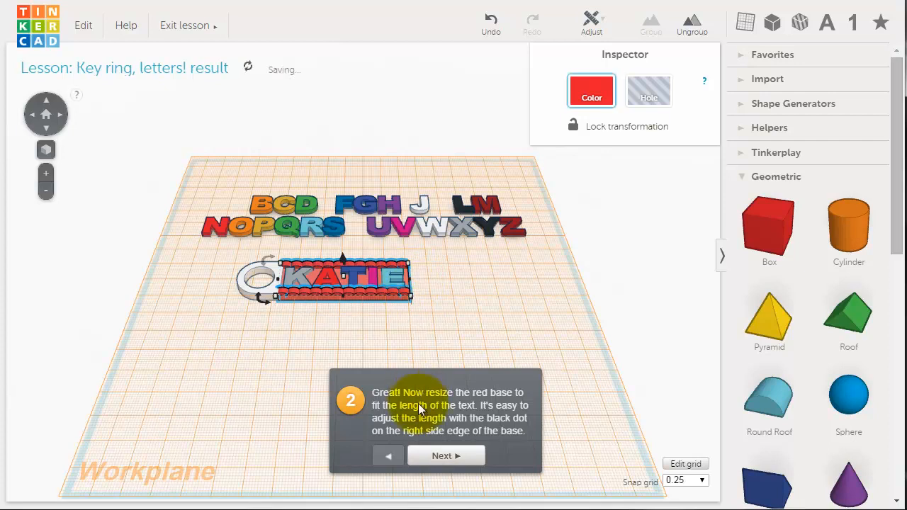
- Proceed to instruction 3 and delete all the unused letters above the key ring
click(445, 457)
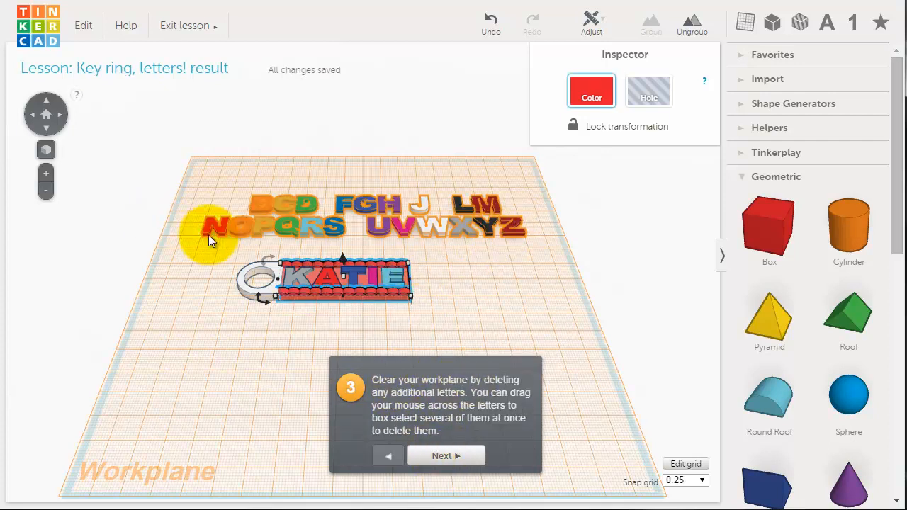
drag(156, 166, 592, 249)
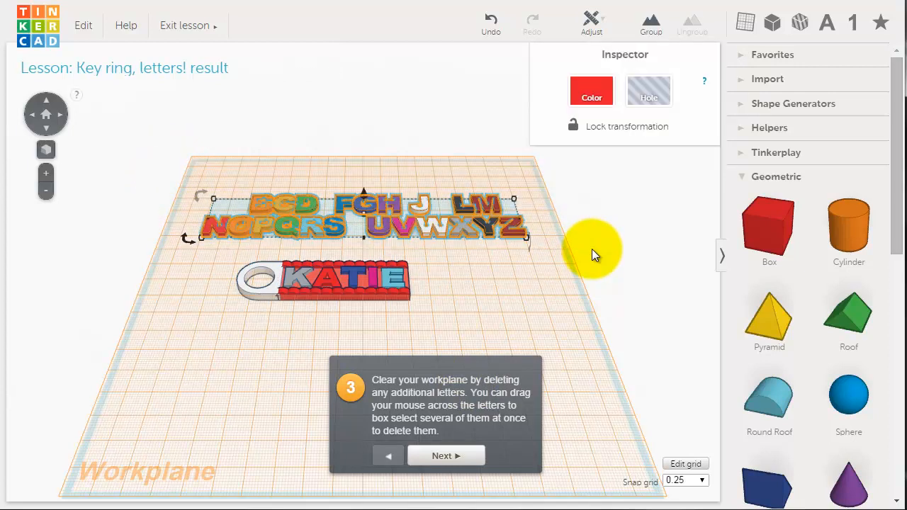
key(Delete)
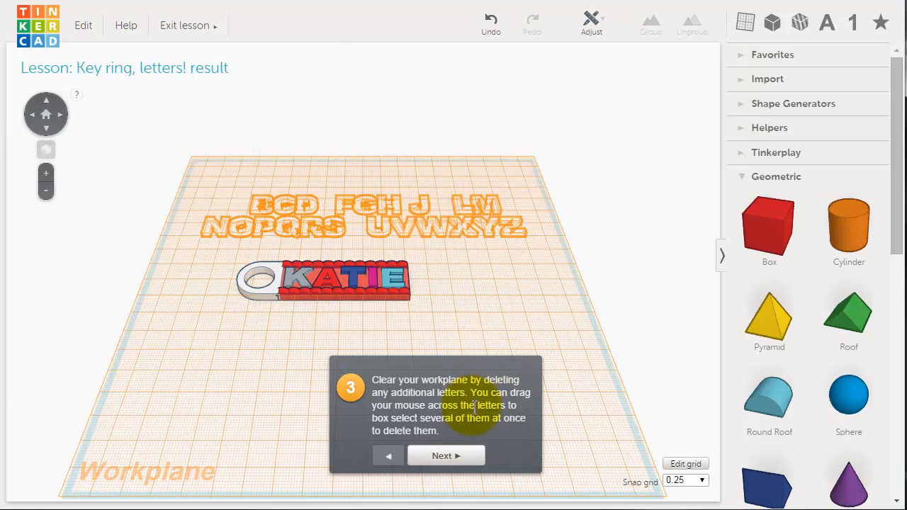
- Proceed to instruction 4 and group the ring, base and letters into one object
click(453, 453)
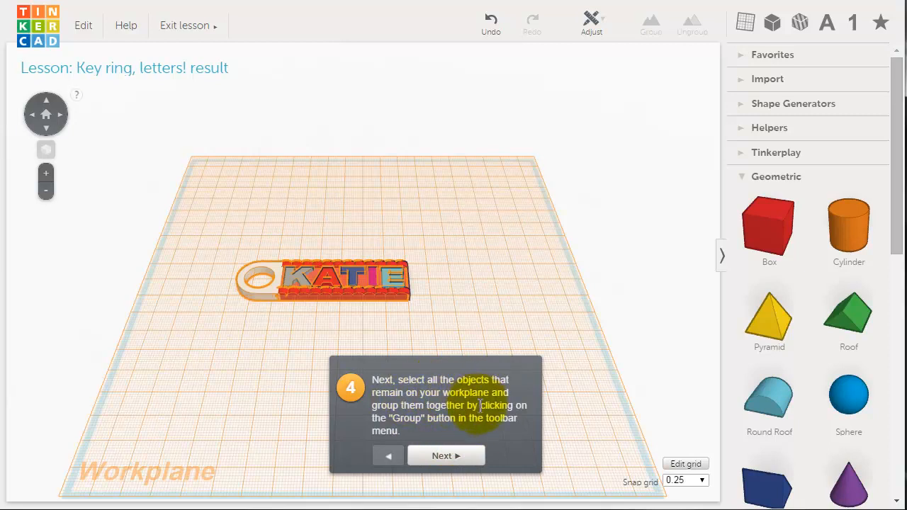
drag(189, 198, 447, 320)
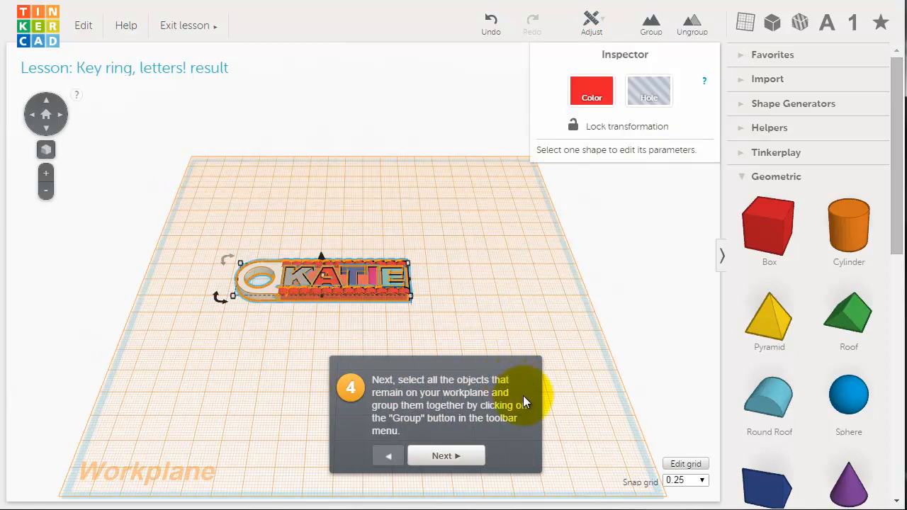
click(649, 26)
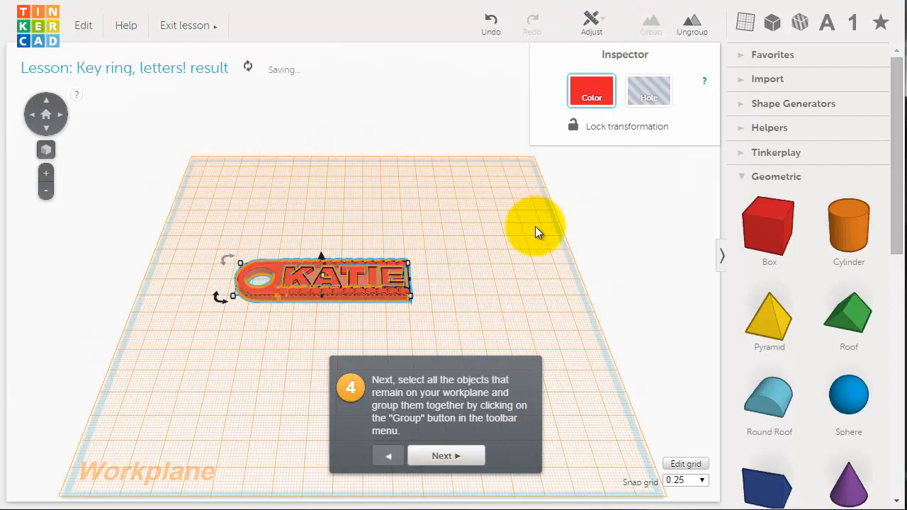
- Complete the "Key ring, letters!" lesson and begin the offered "Die on the workplane" lesson
click(456, 456)
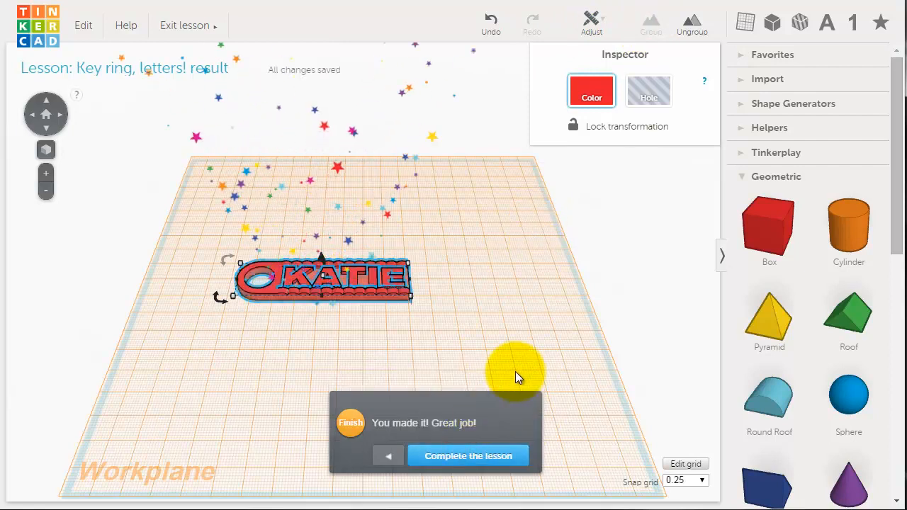
click(485, 457)
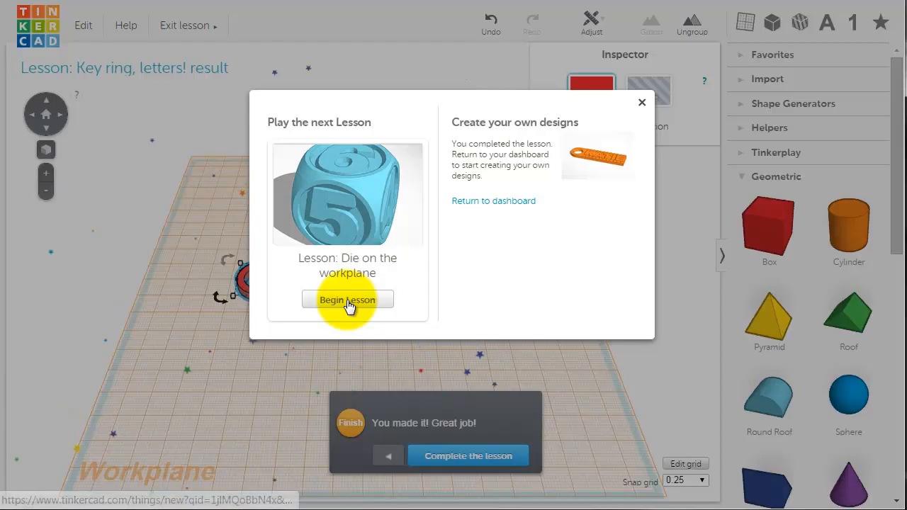
click(346, 300)
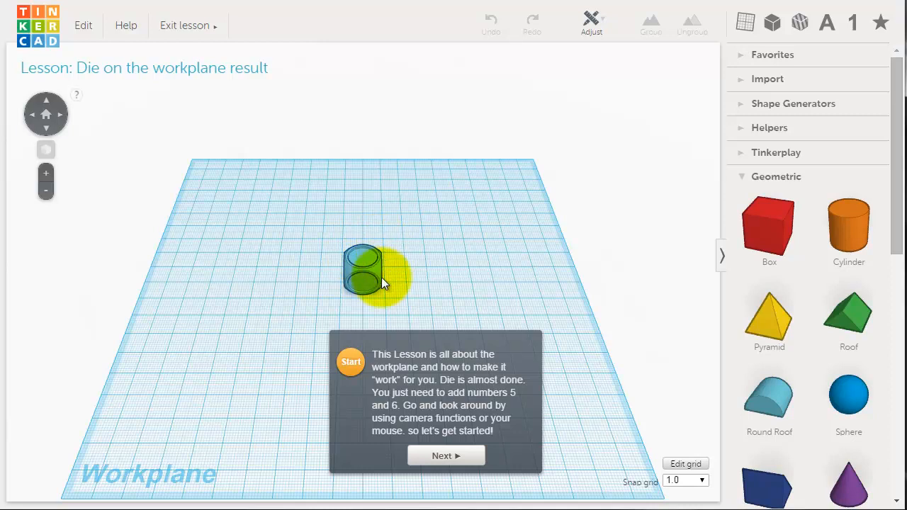
- Advance the die lesson through instruction 1 to instruction 2, with the die's front face in close view
click(434, 453)
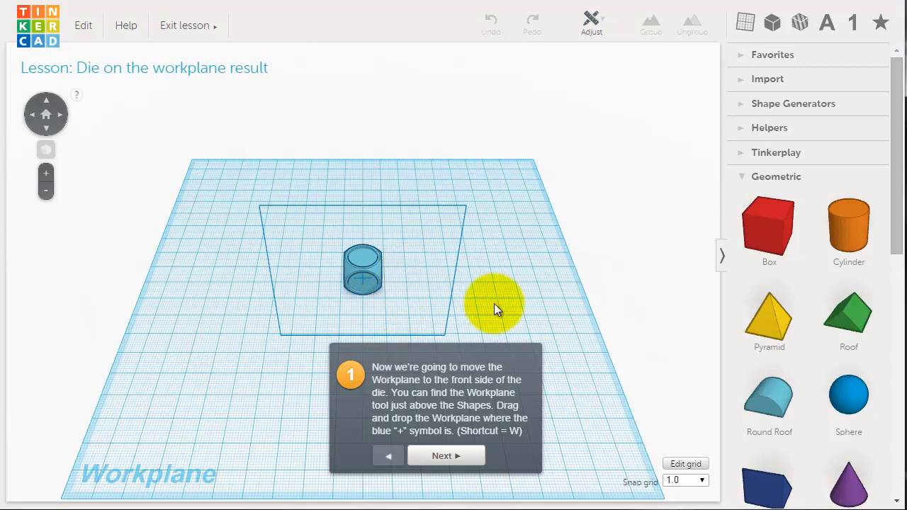
right_drag(495, 305, 495, 210)
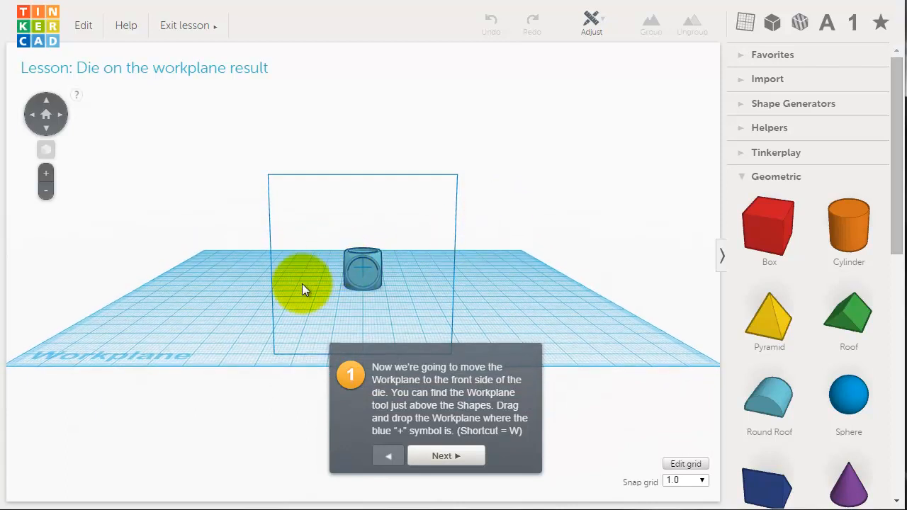
scroll(372, 279, up, 5)
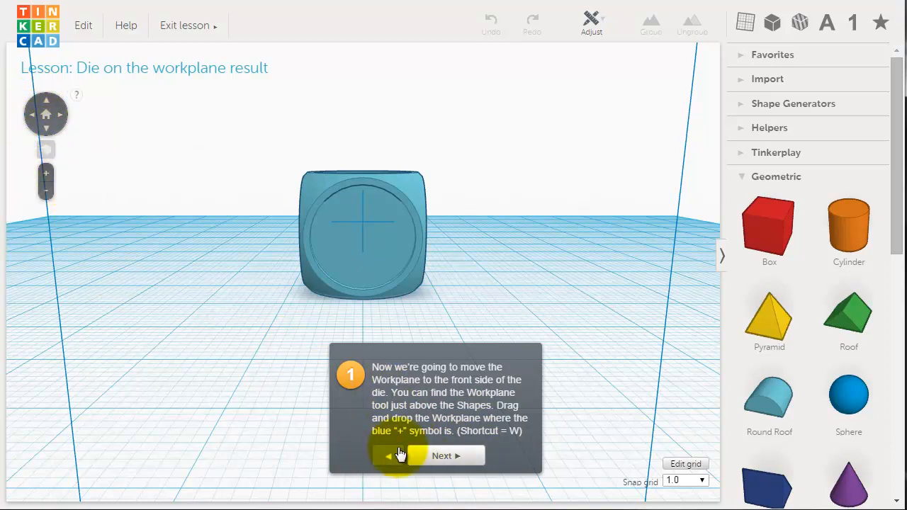
click(422, 456)
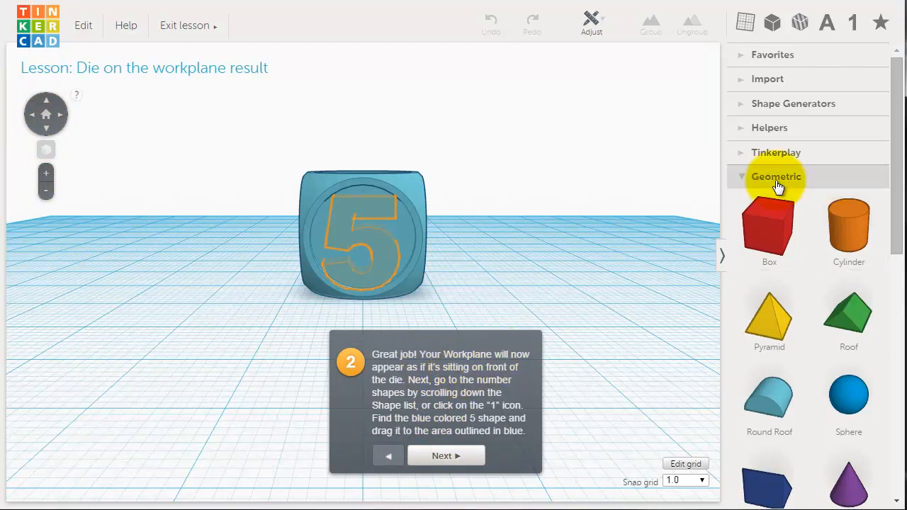
- Add the blue 5 from the Number shapes beside the die and rotate it upright to face forward
click(744, 178)
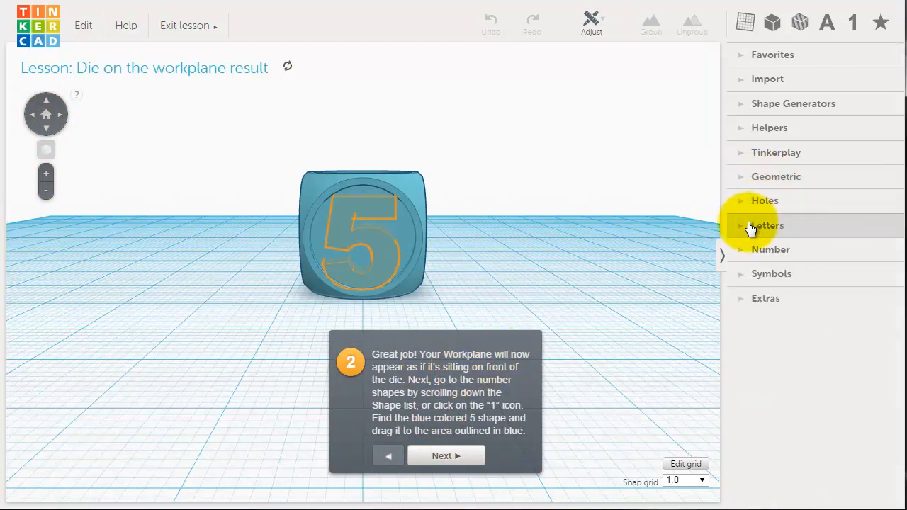
click(744, 250)
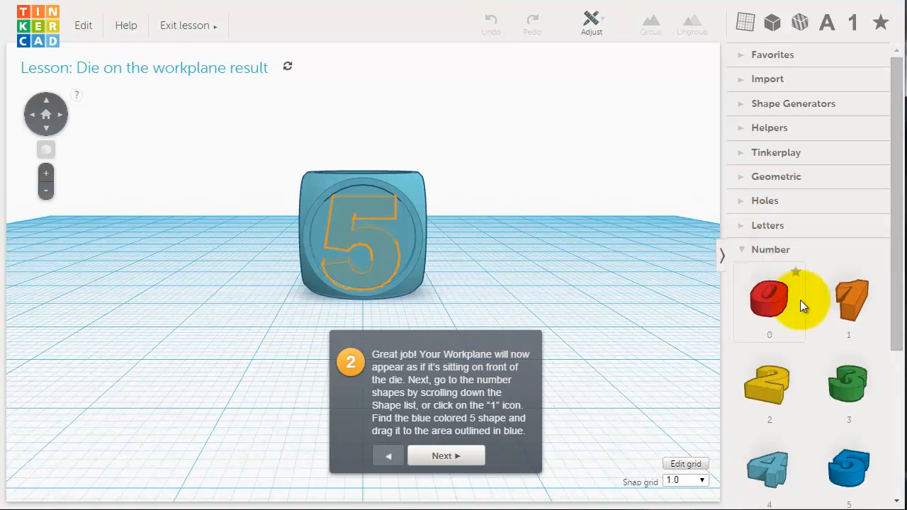
drag(844, 464, 537, 294)
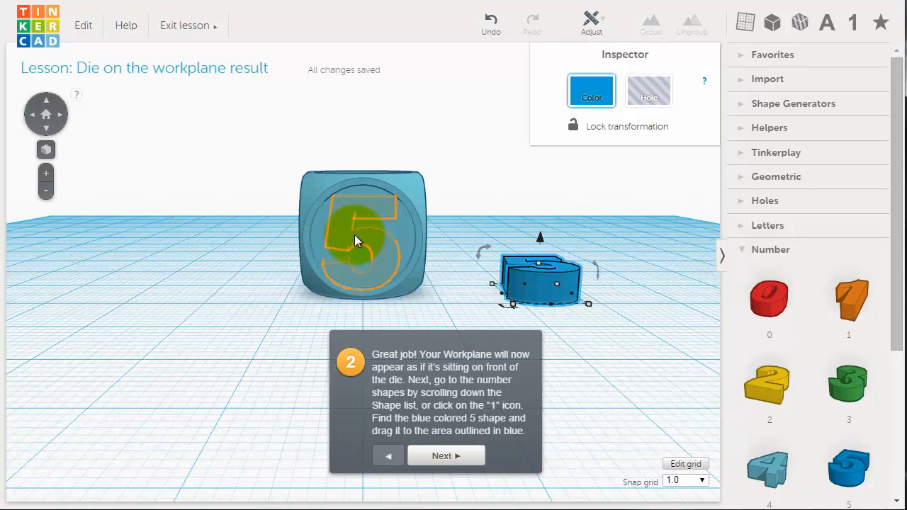
mouse_move(597, 269)
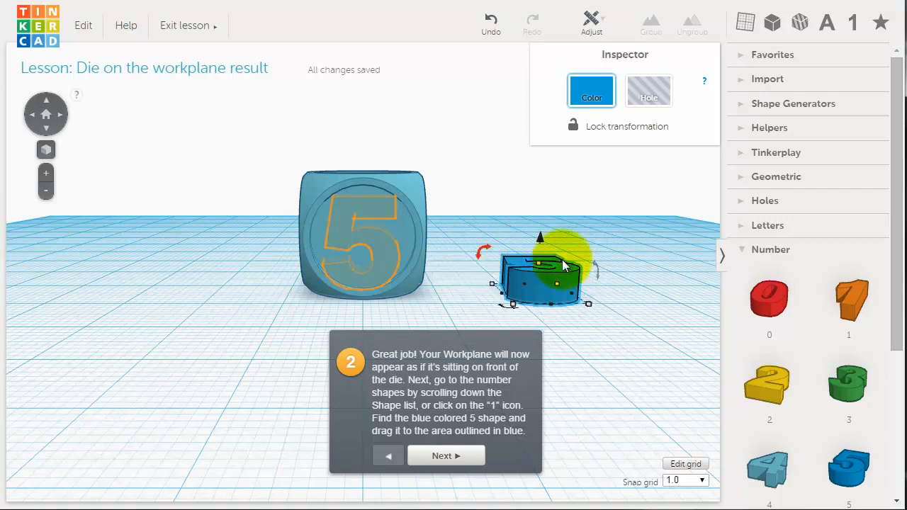
drag(596, 267, 577, 351)
click(545, 292)
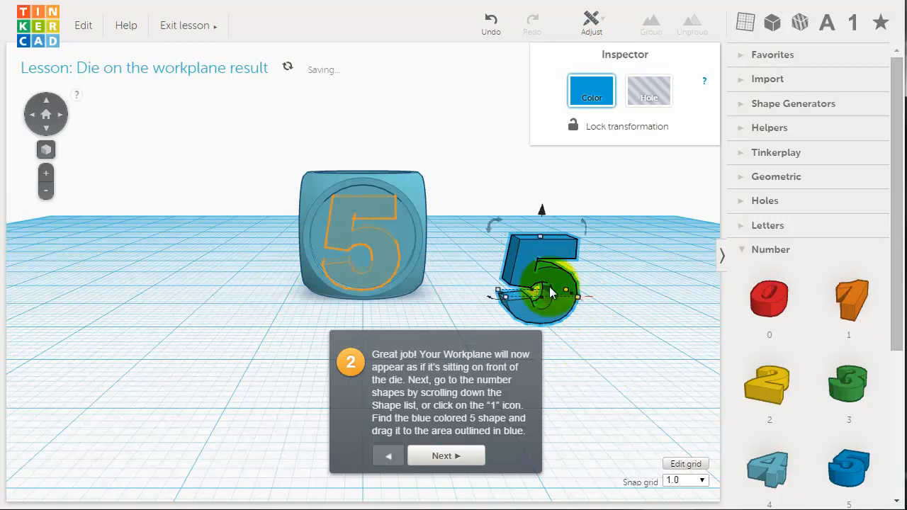
- Move the upright 5 in front of the die and raise it to line up with the outlined 5
drag(543, 287, 459, 262)
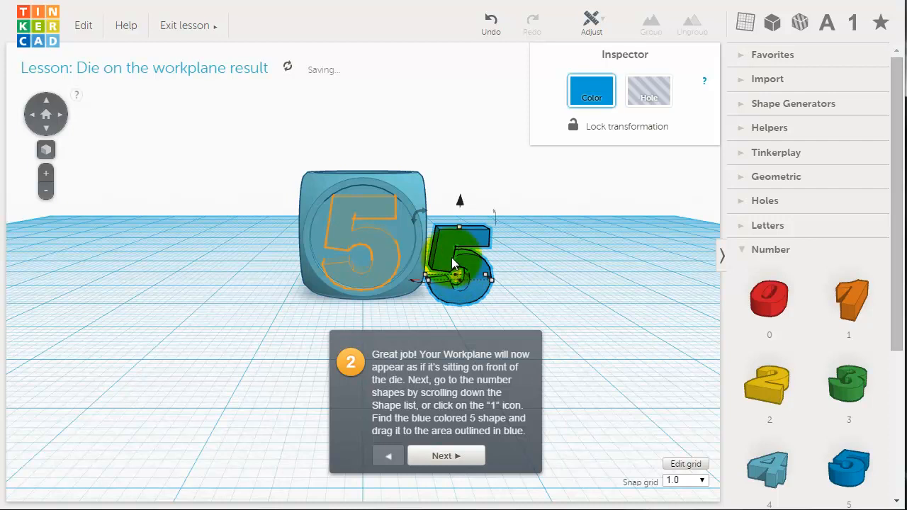
drag(453, 267, 345, 282)
drag(354, 225, 358, 172)
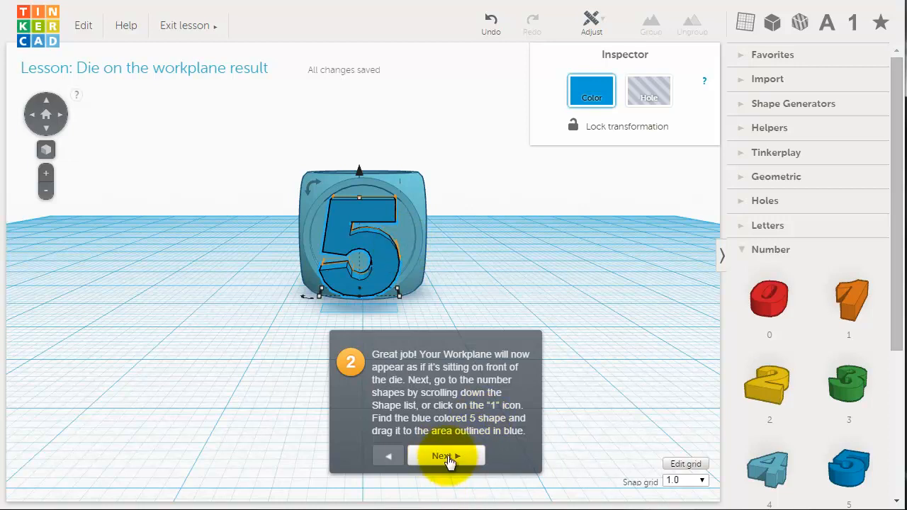
- Push the 5 back into the die's front face and deselect it
scroll(358, 229, down, 3)
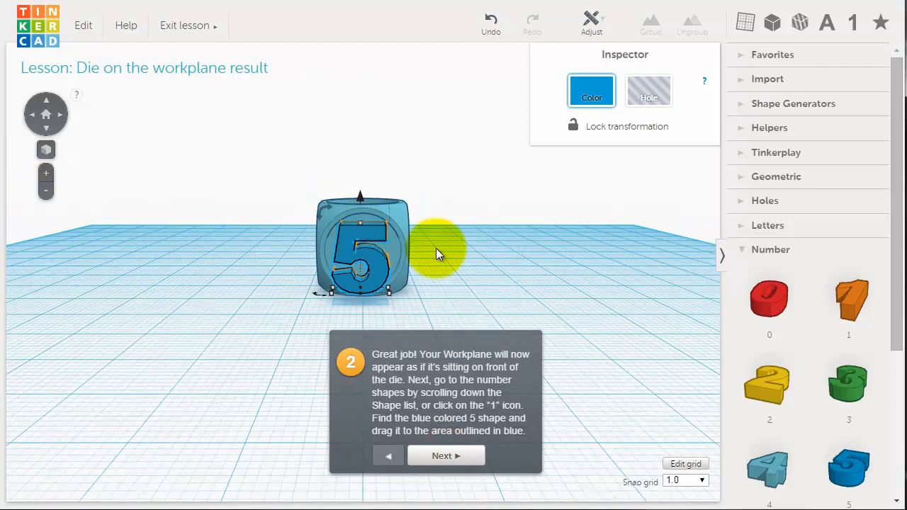
right_drag(436, 248, 413, 484)
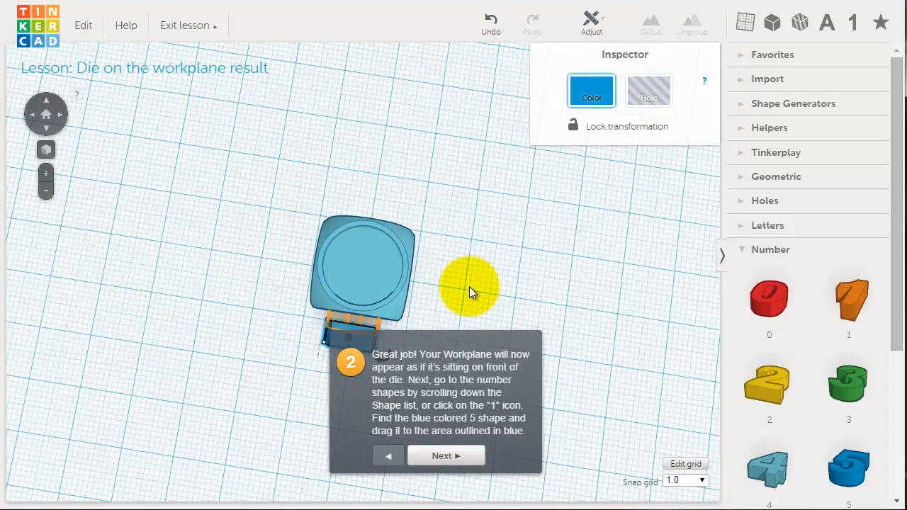
right_drag(469, 287, 482, 239)
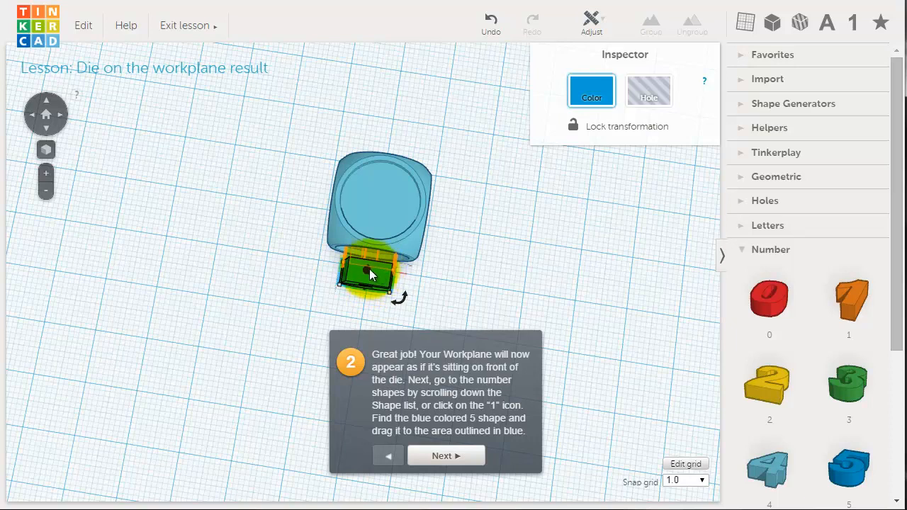
drag(357, 265, 361, 255)
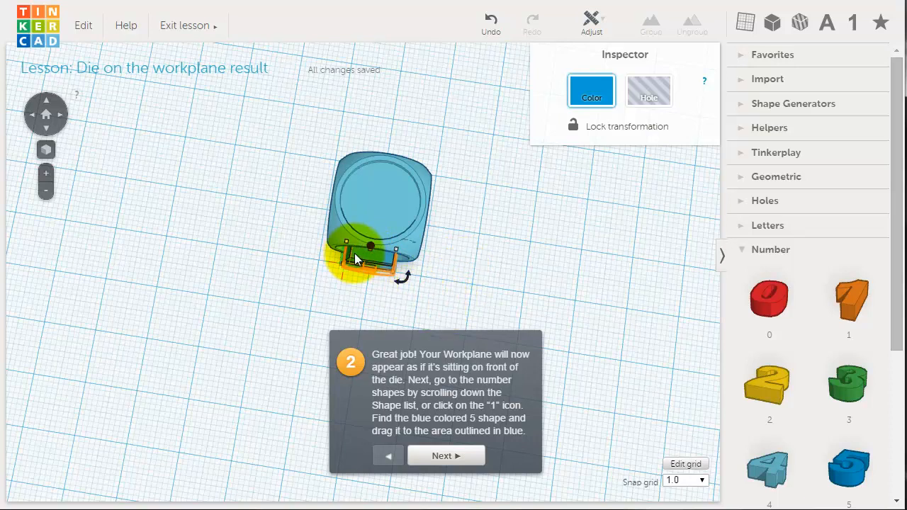
drag(356, 250, 355, 249)
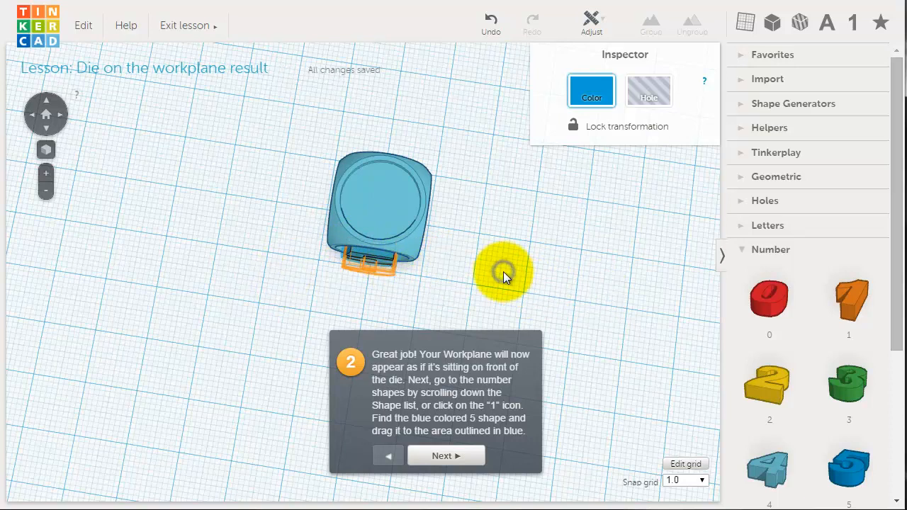
right_click(501, 338)
click(561, 246)
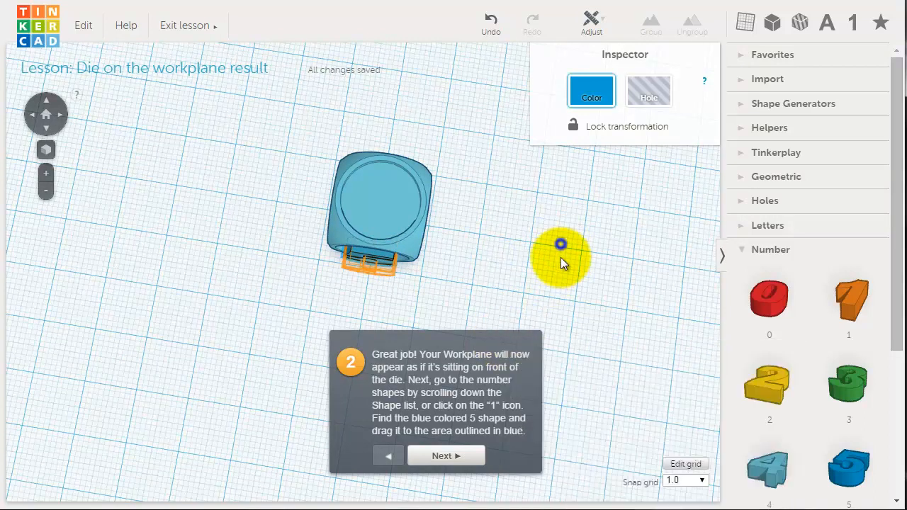
click(531, 264)
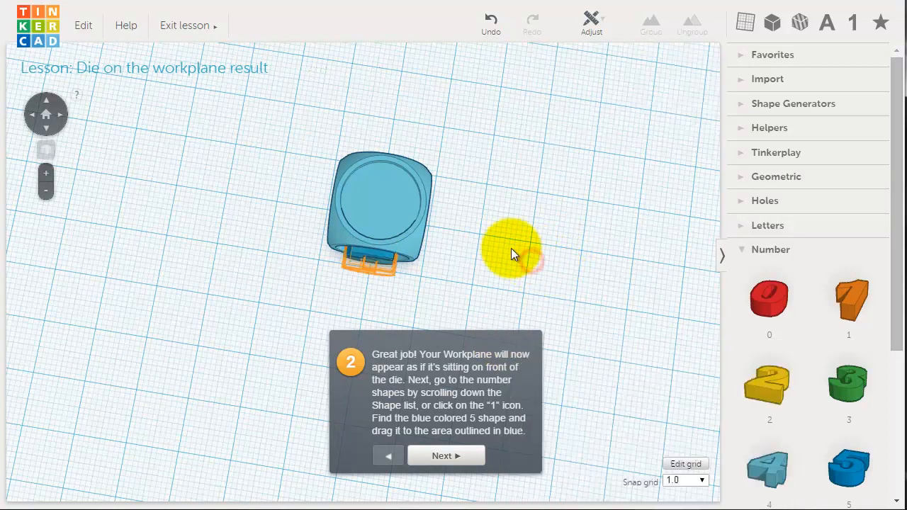
- Advance the die lesson from instruction 2 to instruction 4
right_drag(531, 256, 543, 117)
right_drag(488, 254, 230, 286)
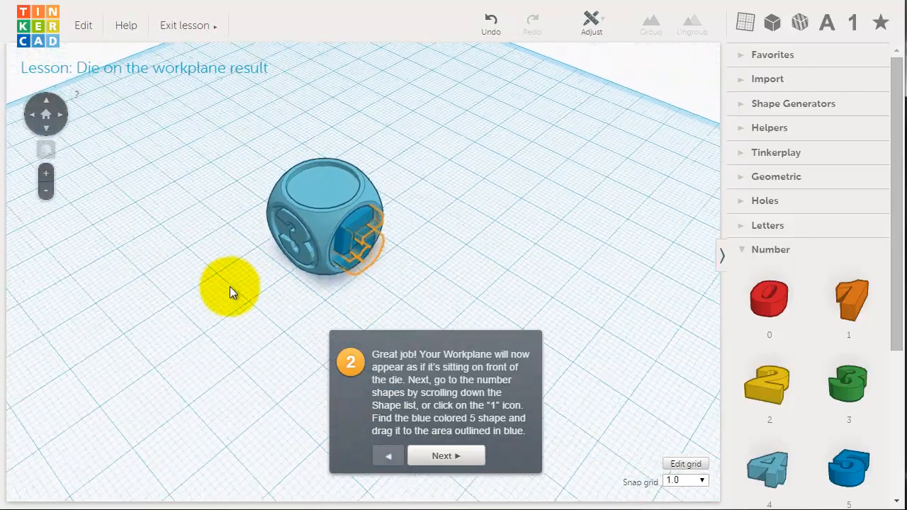
right_drag(488, 252, 324, 374)
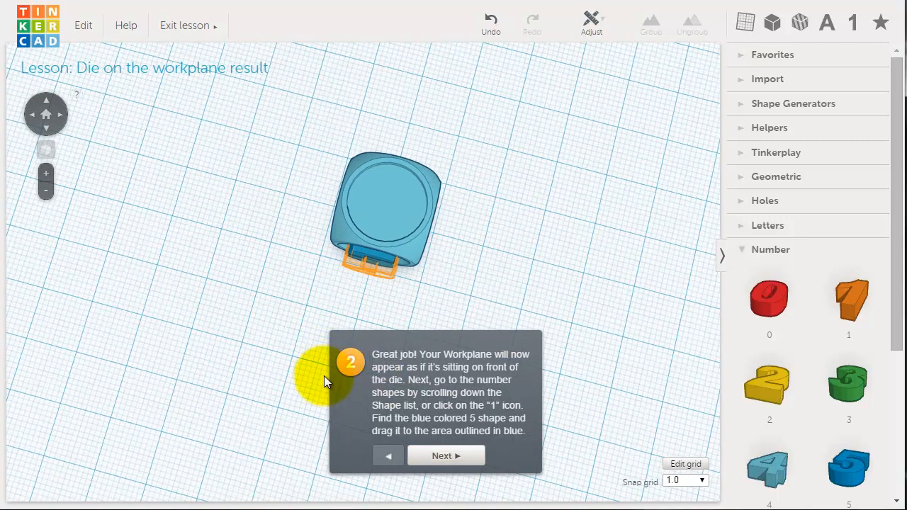
click(472, 464)
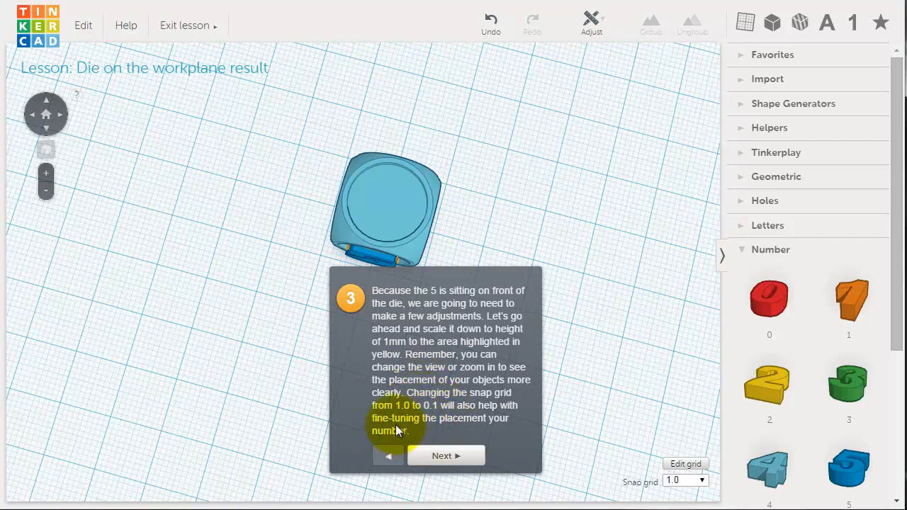
click(686, 481)
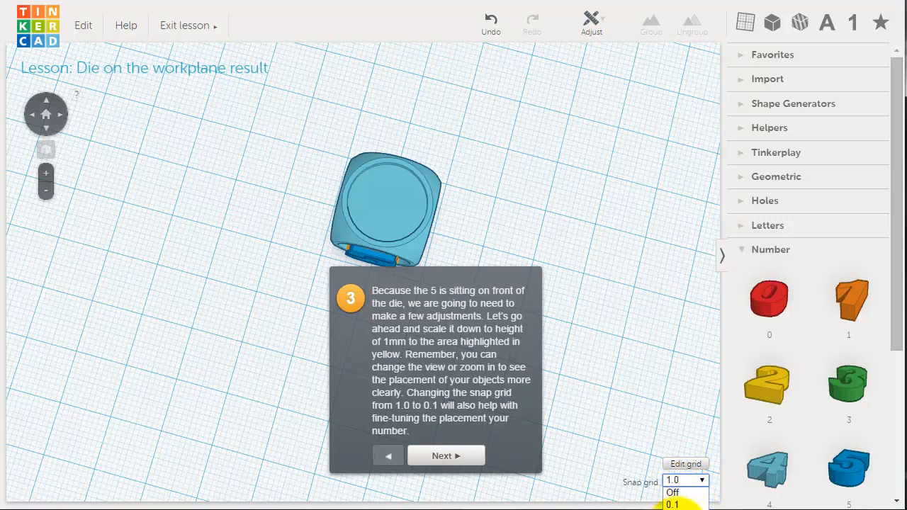
click(683, 483)
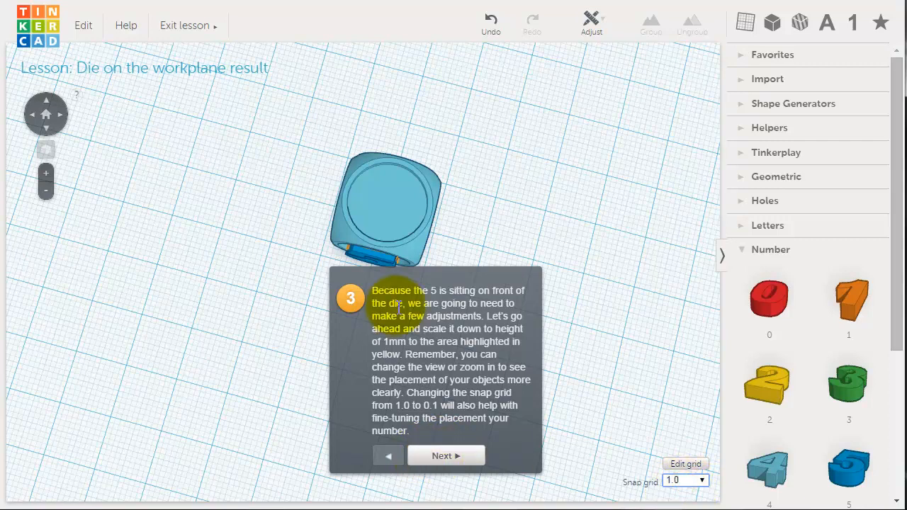
click(465, 461)
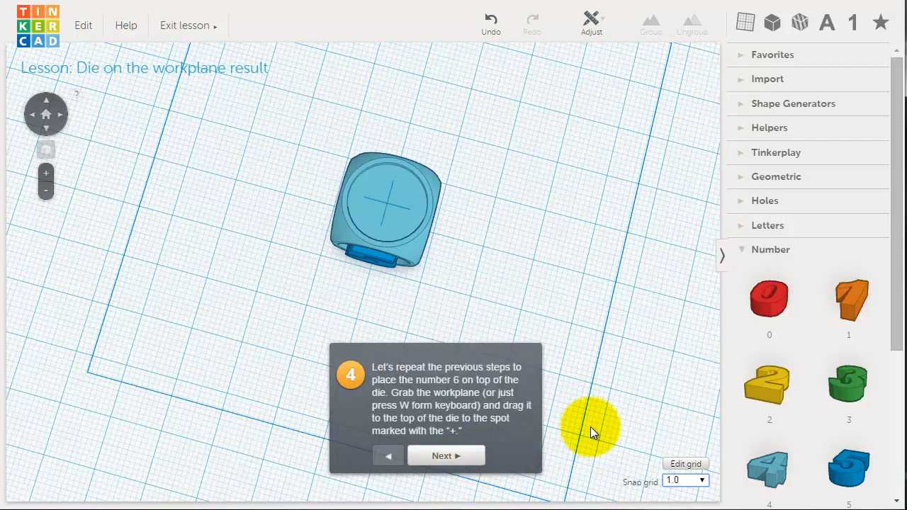
- Add the dark blue 6 from the Number shapes beside the die and raise it to the level of the die's top face
scroll(590, 427, down, 4)
right_drag(589, 413, 644, 431)
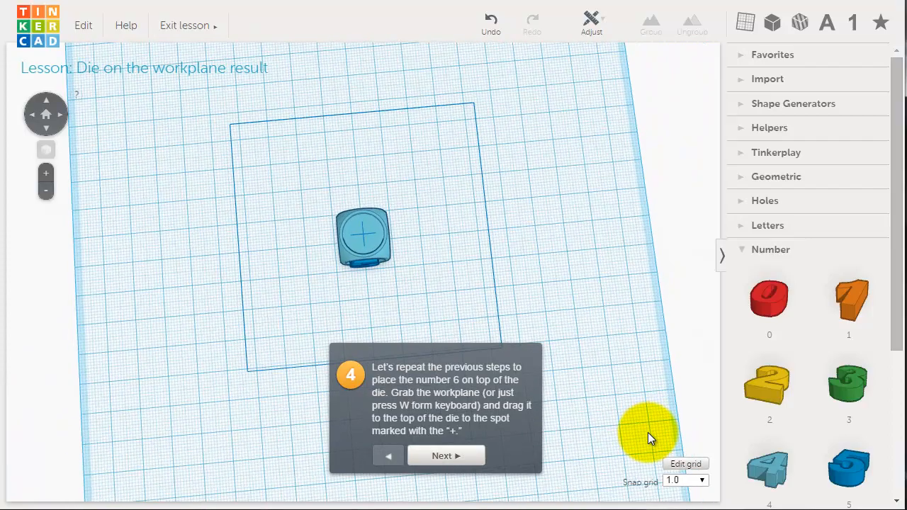
scroll(405, 282, up, 2)
scroll(405, 277, up, 3)
scroll(408, 277, down, 2)
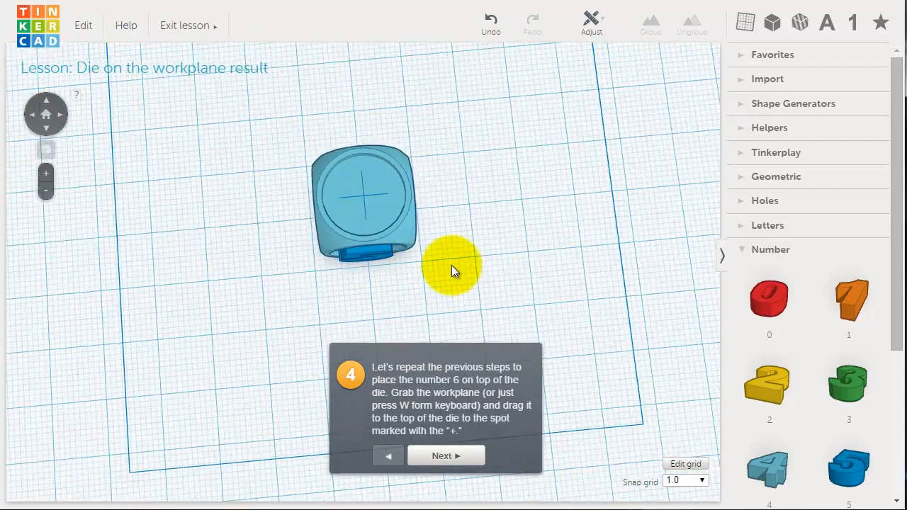
drag(900, 333, 901, 407)
drag(762, 452, 433, 201)
right_drag(530, 221, 377, 99)
drag(447, 245, 454, 157)
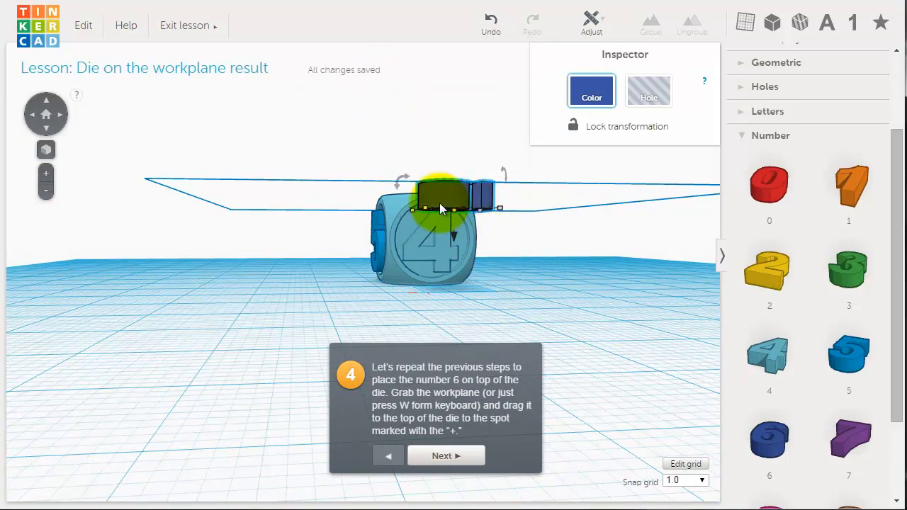
- Move the raised 6 over the circle on the die's top face
right_drag(614, 260, 574, 261)
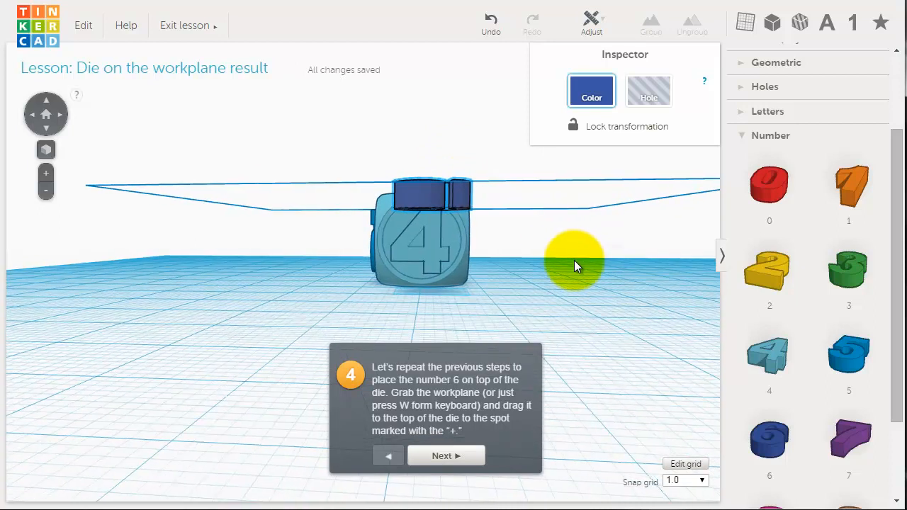
key(Left)
key(Left)
key(Right)
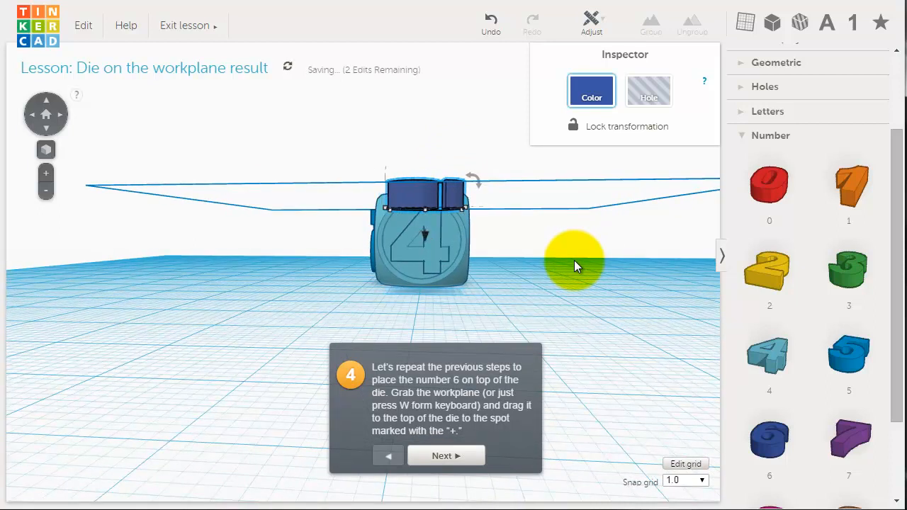
right_drag(533, 254, 459, 272)
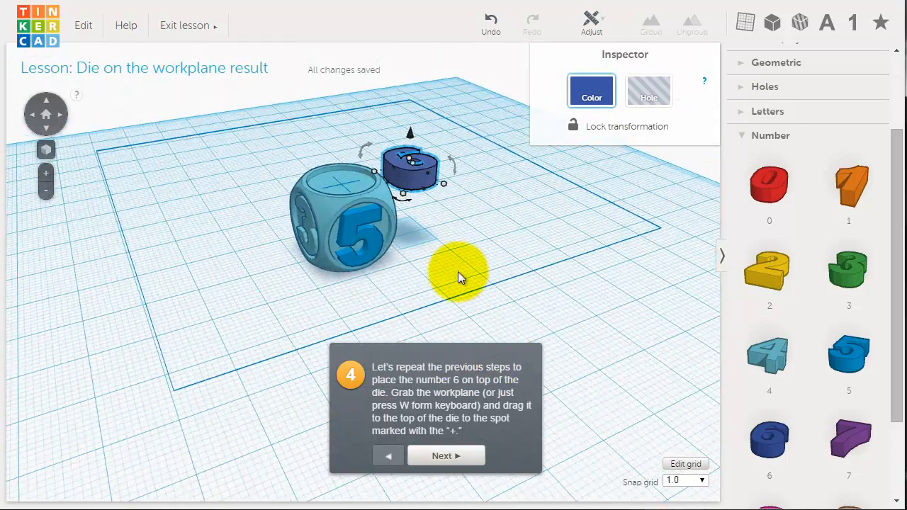
right_drag(482, 334, 432, 350)
right_drag(452, 259, 451, 411)
drag(447, 208, 377, 203)
click(464, 212)
click(454, 211)
drag(442, 209, 359, 204)
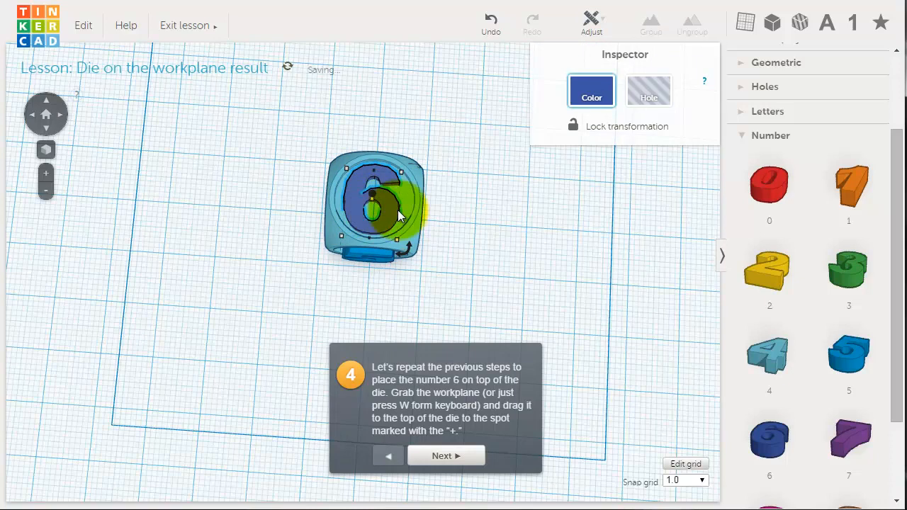
- Set the snap grid to 0.25 and nudge the 6 sideways toward the centre of the die's top circle
key(Right)
key(Left)
click(698, 481)
click(677, 504)
key(Right)
key(Right)
key(Left)
- Refine the snap grid to 0.1 and adjust the sideways position of the 6 on the die's top face
click(694, 481)
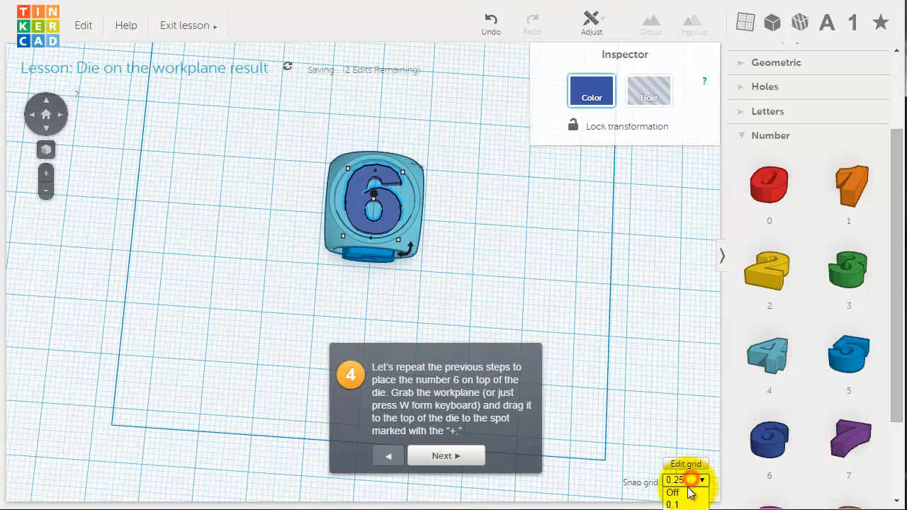
click(681, 505)
key(Right)
key(w)
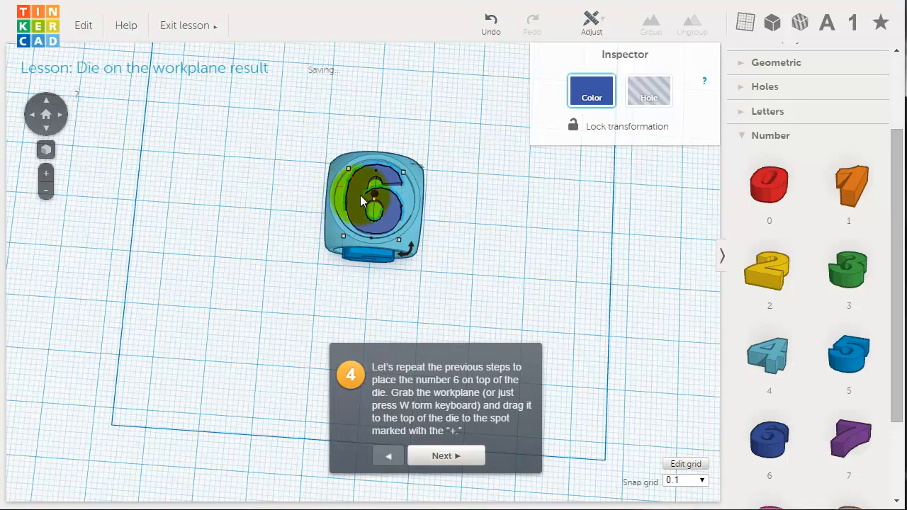
key(Right)
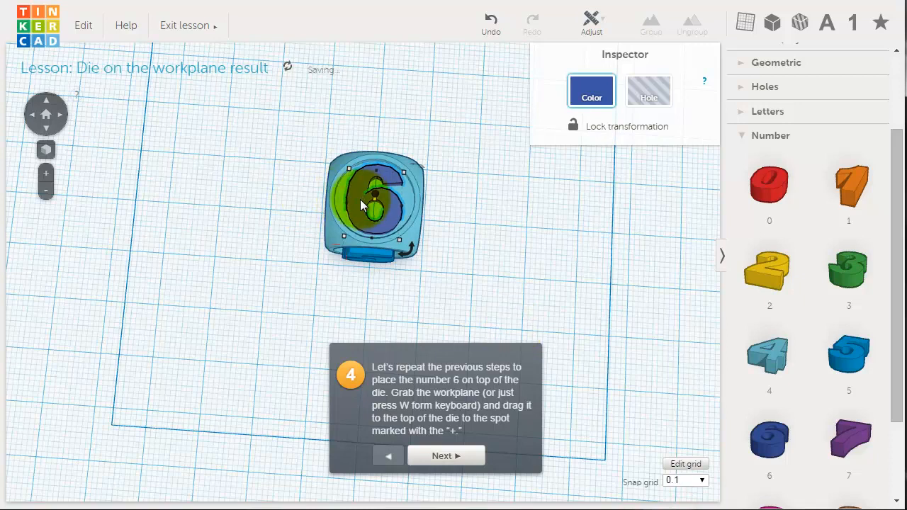
key(Left)
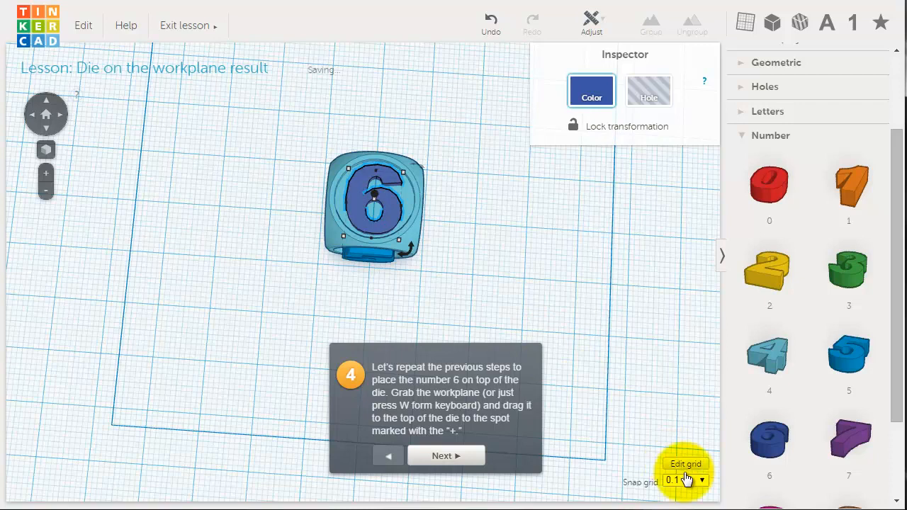
- Try a 0.5 snap grid while nudging the 6 back and forth across the die's top face
click(686, 480)
click(688, 506)
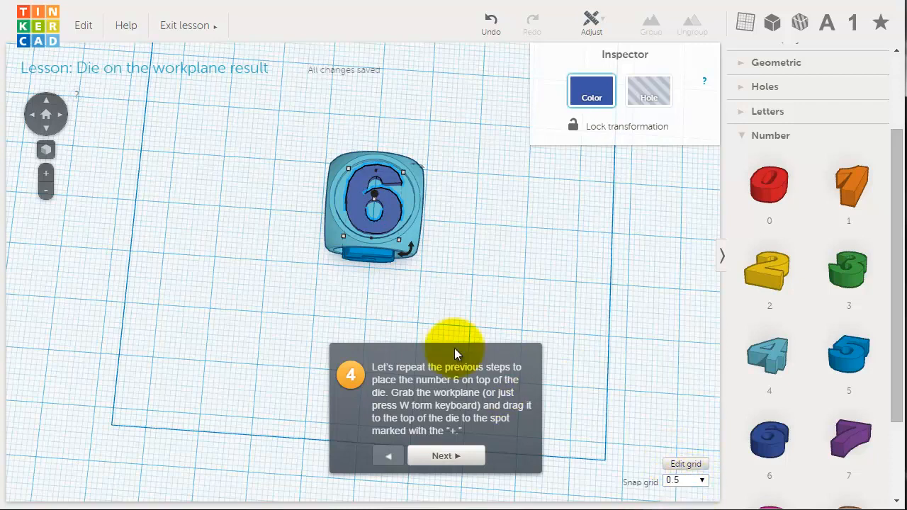
key(Right)
key(Left)
key(Left)
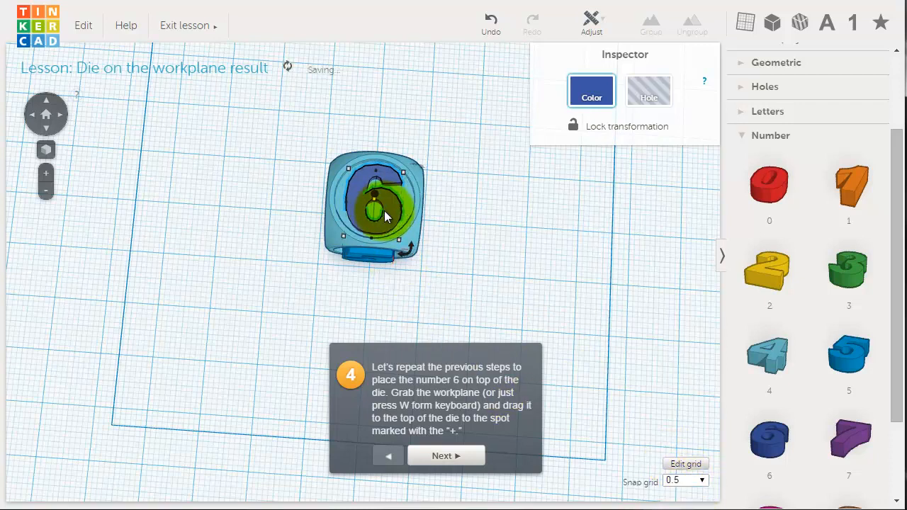
key(Right)
key(Right)
key(Right)
key(Right)
key(Left)
key(Left)
key(Left)
key(Left)
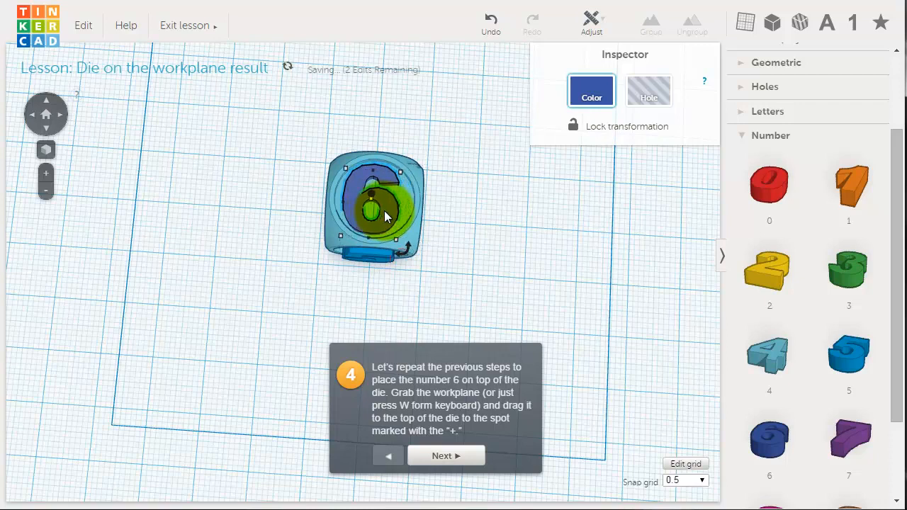
- Return the snap grid to 0.1 and nudge the 6 to the right to centre it in the top circle
click(699, 486)
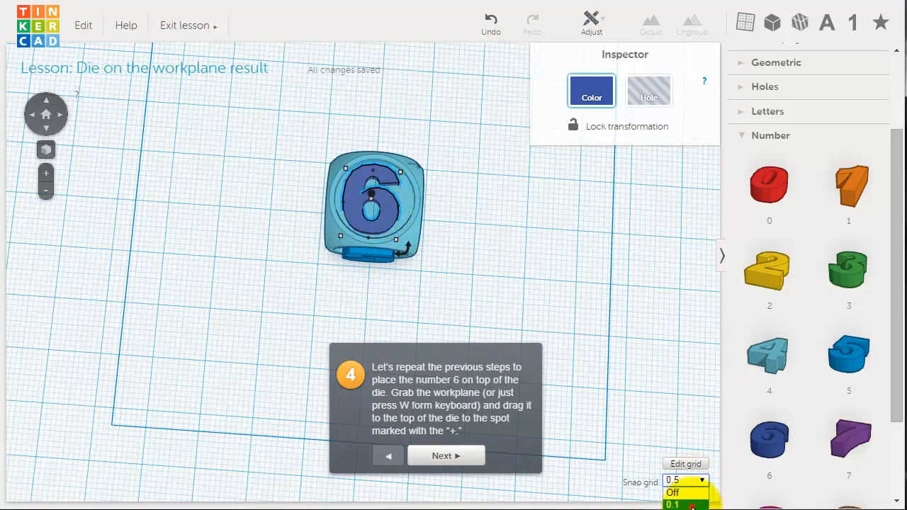
key(Right)
key(Right)
key(Right)
key(Right)
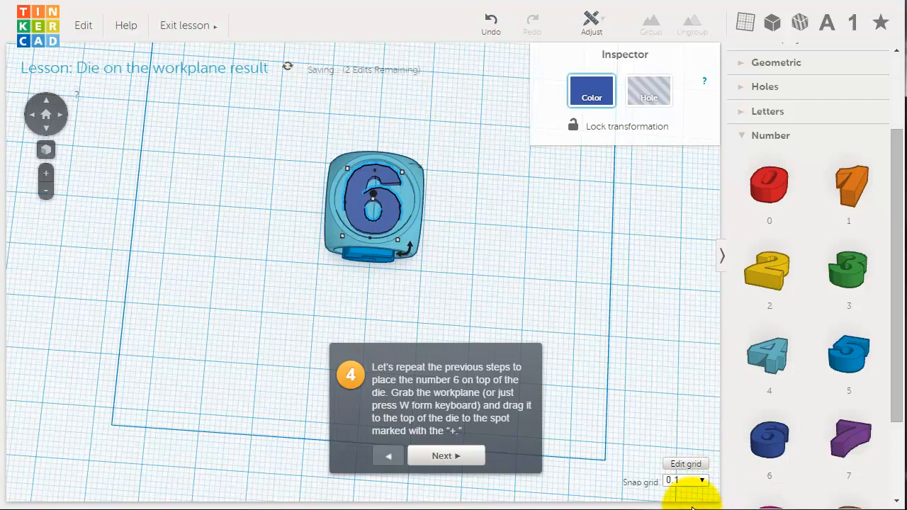
key(Right)
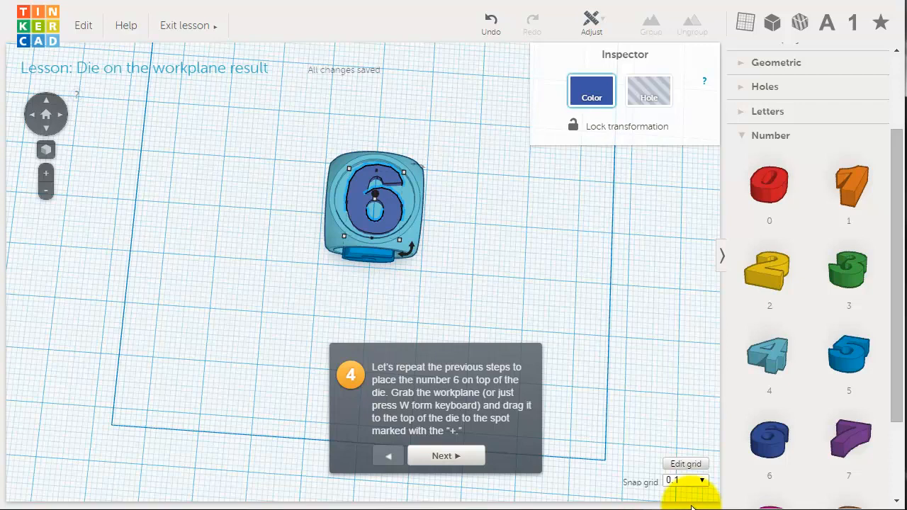
- Advance the die lesson from instruction 4 to instruction 7
click(433, 457)
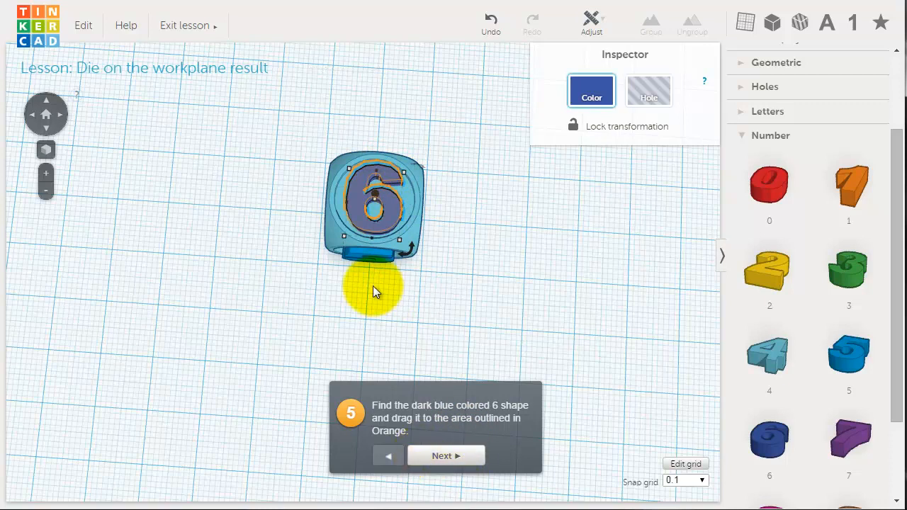
click(447, 459)
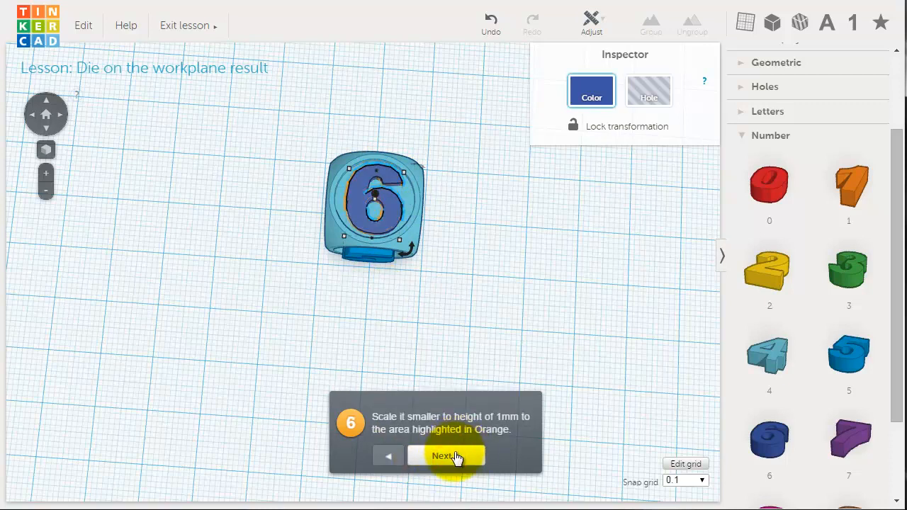
click(453, 456)
- Lower the 6 into the die's top face and group the die with the 5 and the 6
right_drag(481, 260, 668, 258)
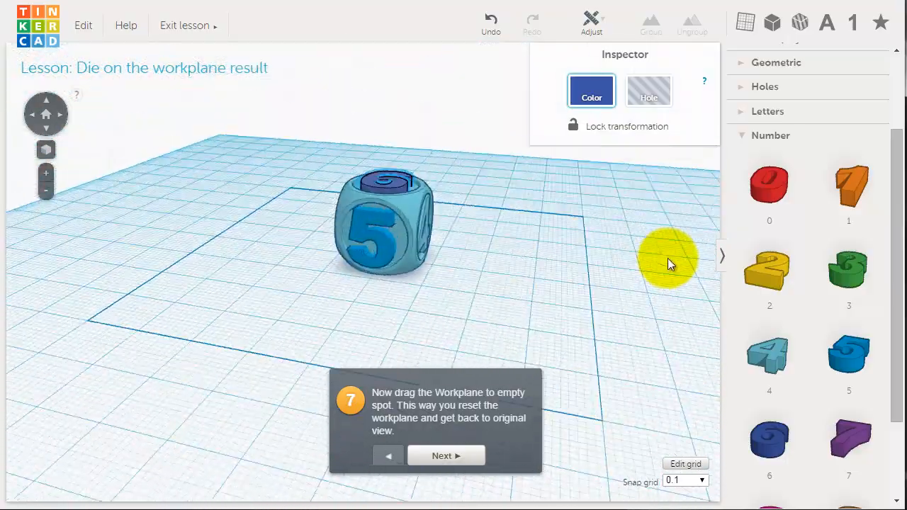
drag(377, 154, 376, 156)
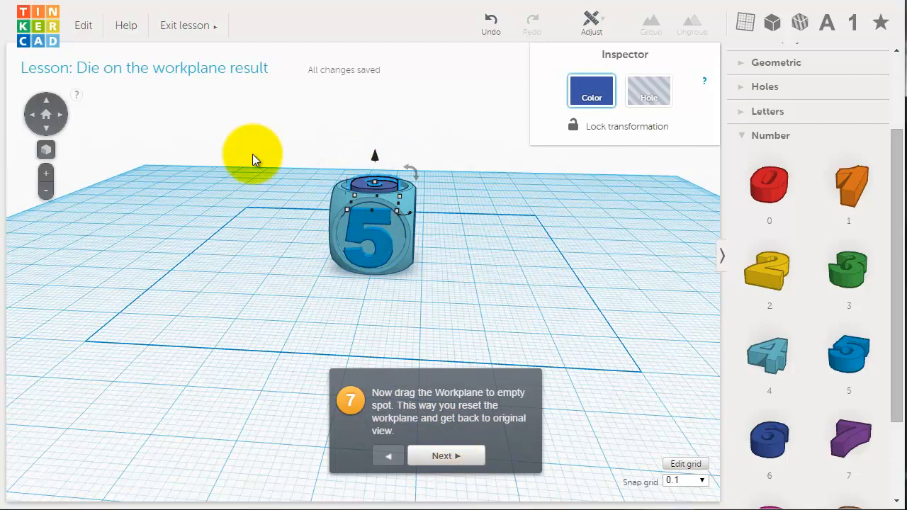
drag(252, 129, 485, 319)
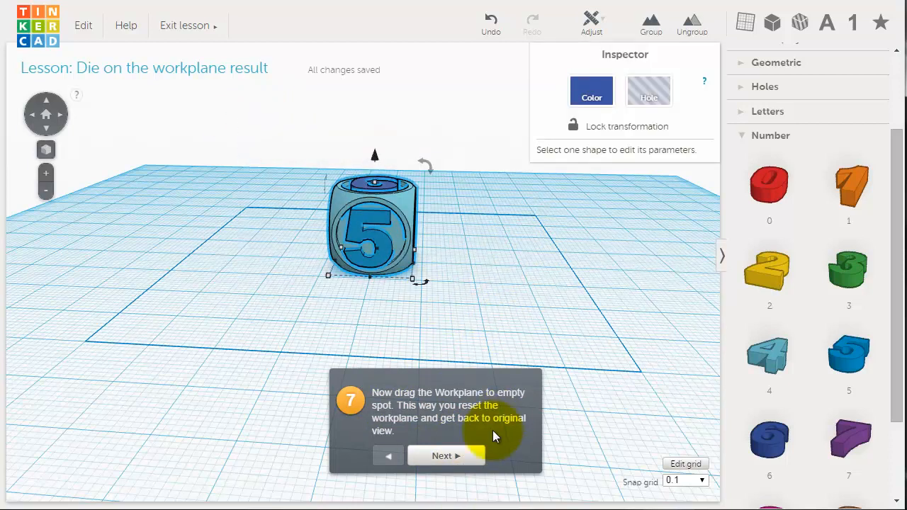
click(656, 30)
click(532, 252)
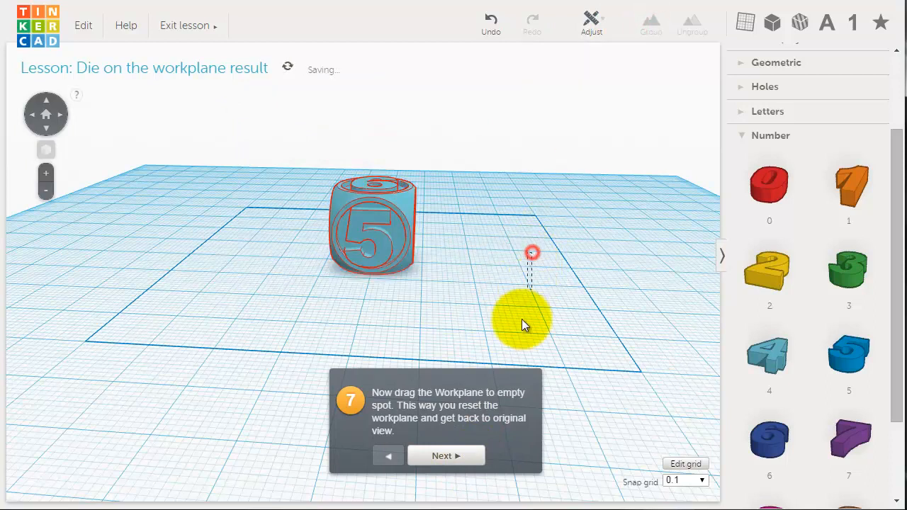
drag(506, 236, 481, 317)
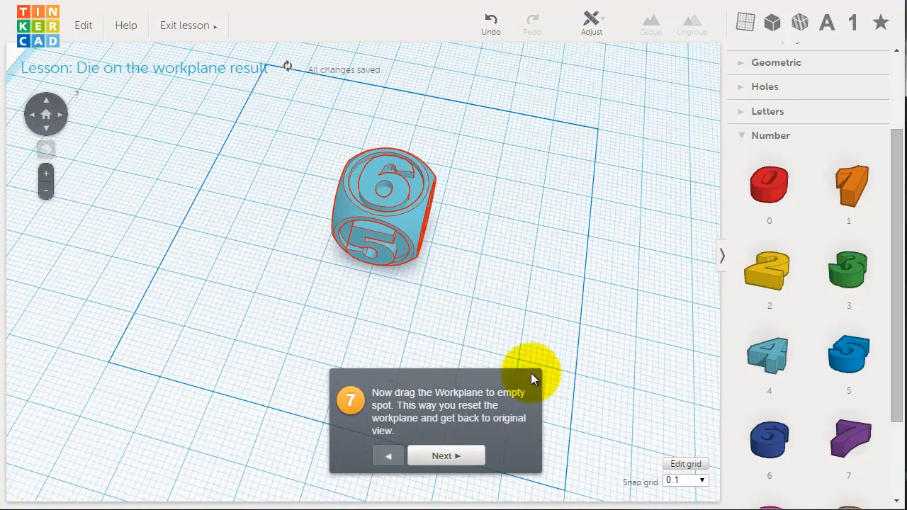
- Advance past instruction 8, complete the die lesson and leave it for the profile's lessons page
click(462, 455)
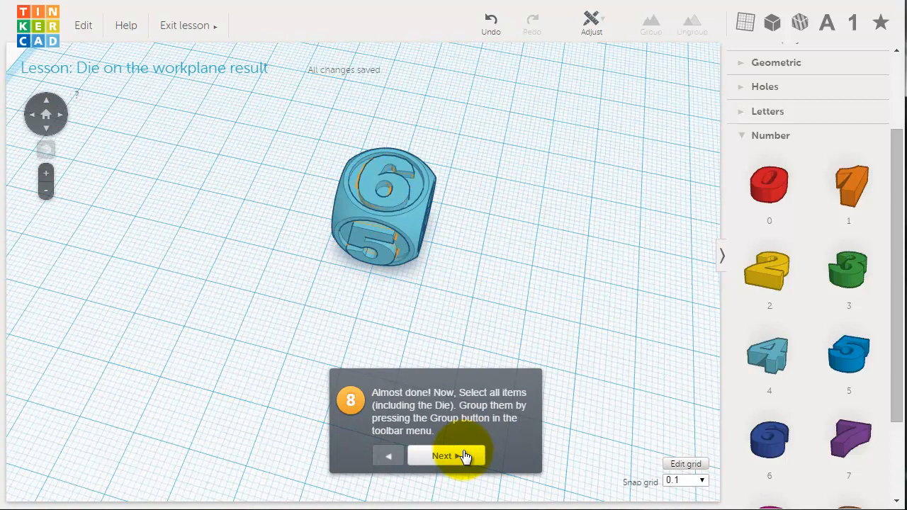
click(465, 457)
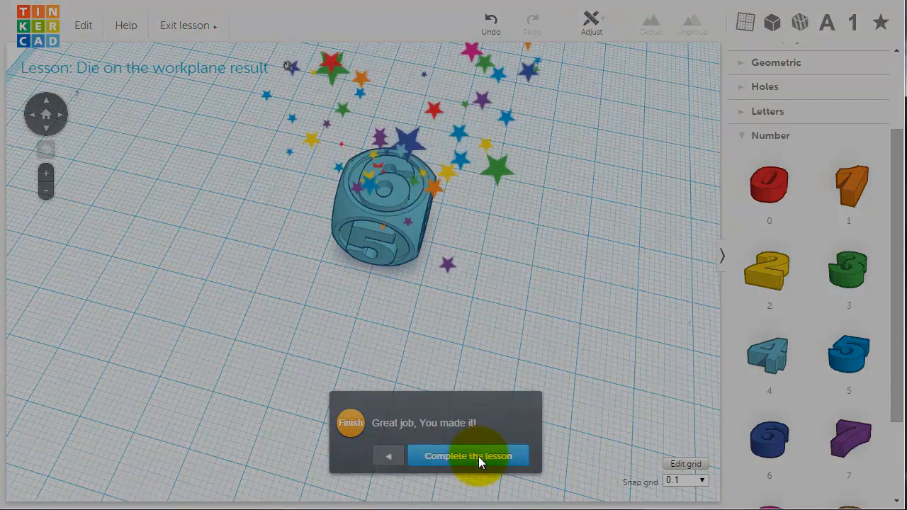
click(479, 456)
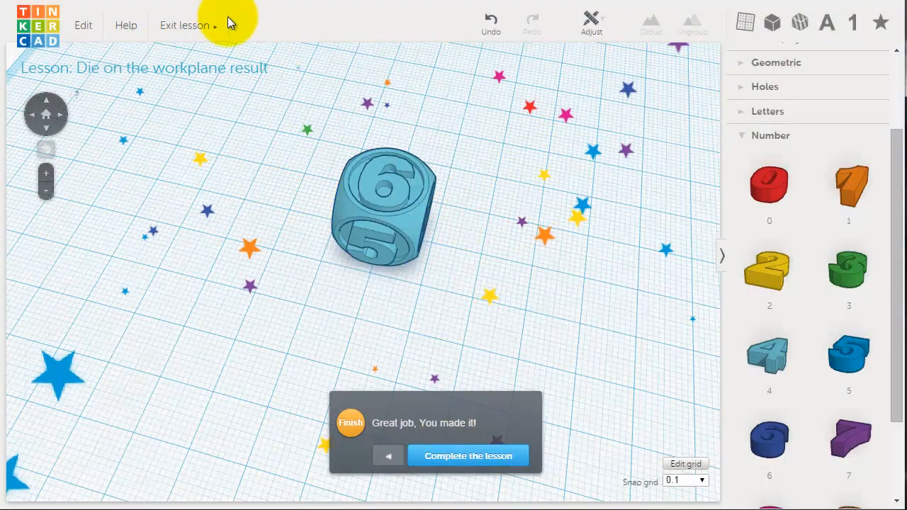
click(196, 32)
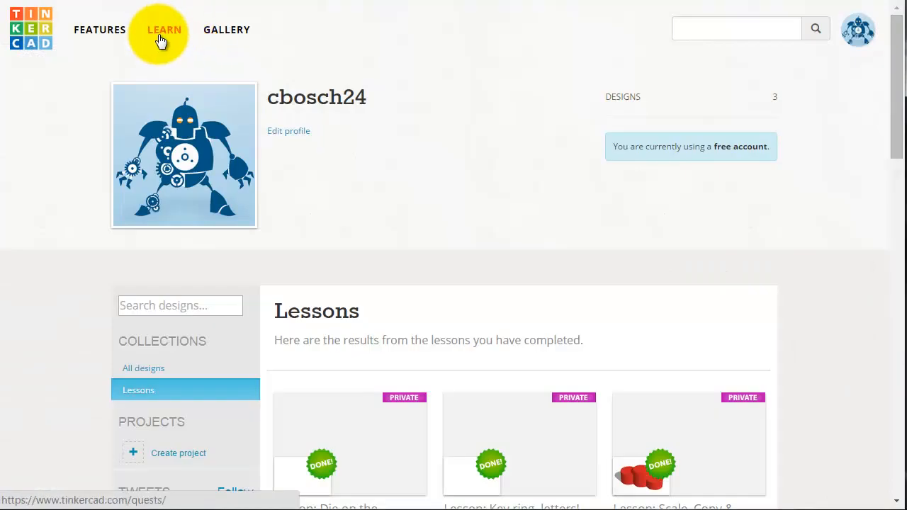
- Look at the Learn page, return to the profile and review the completed lesson results
click(158, 34)
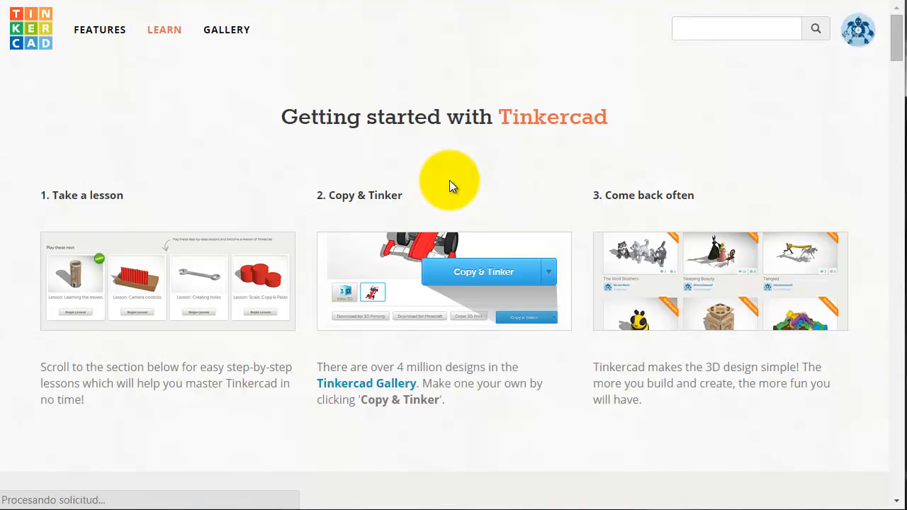
scroll(450, 180, down, 3)
click(41, 21)
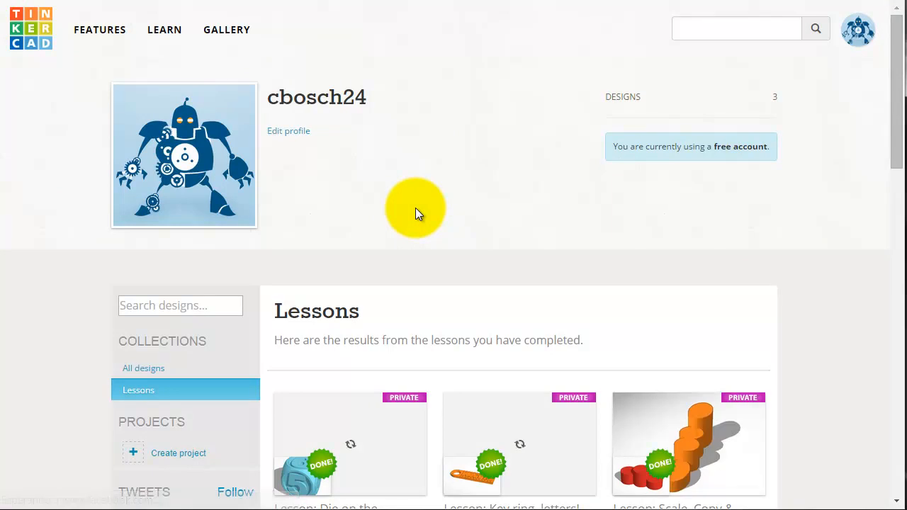
scroll(416, 208, down, 3)
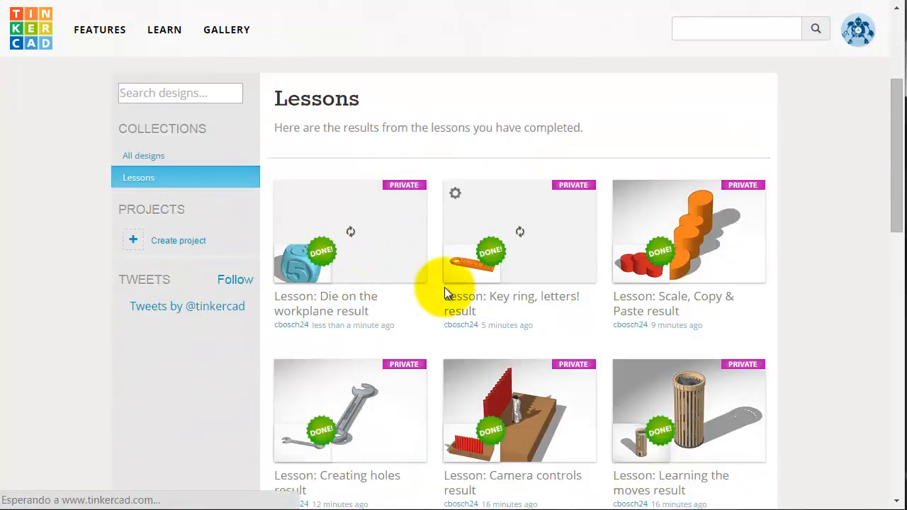